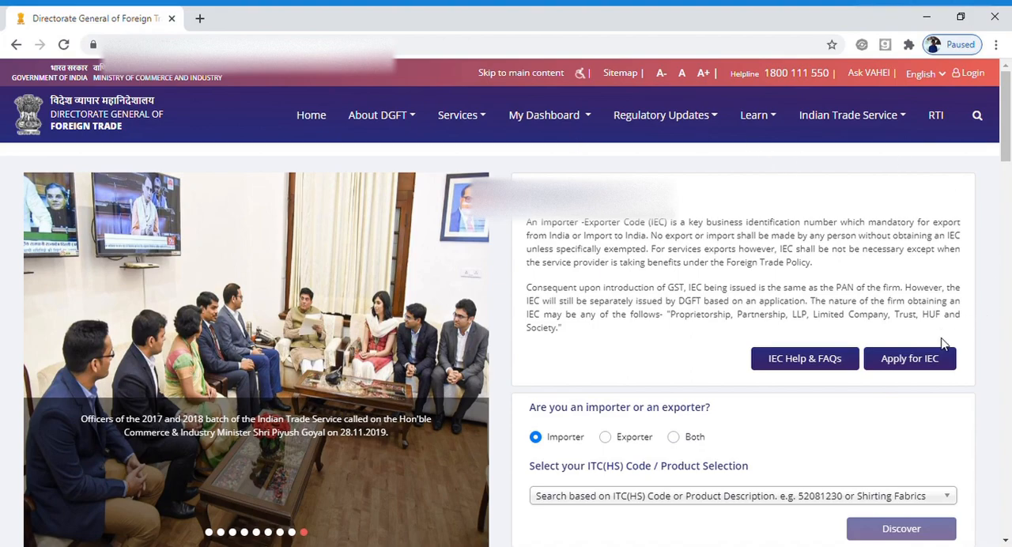
Open the Apply for IEC login form and log in with the account password and the displayed CAPTCHA code.
{"action": "left_click", "coordinate": [926, 369]}
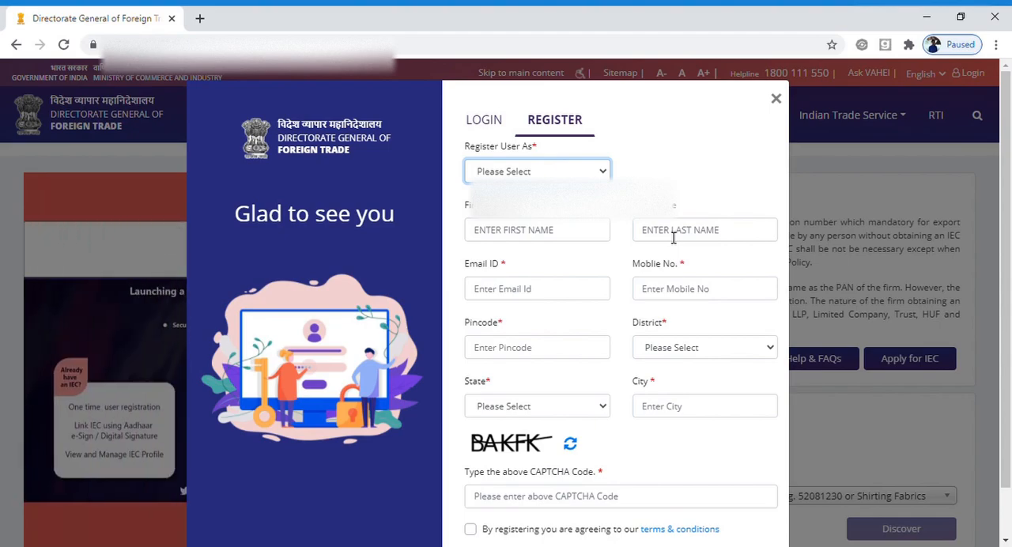
{"action": "left_click", "coordinate": [497, 133]}
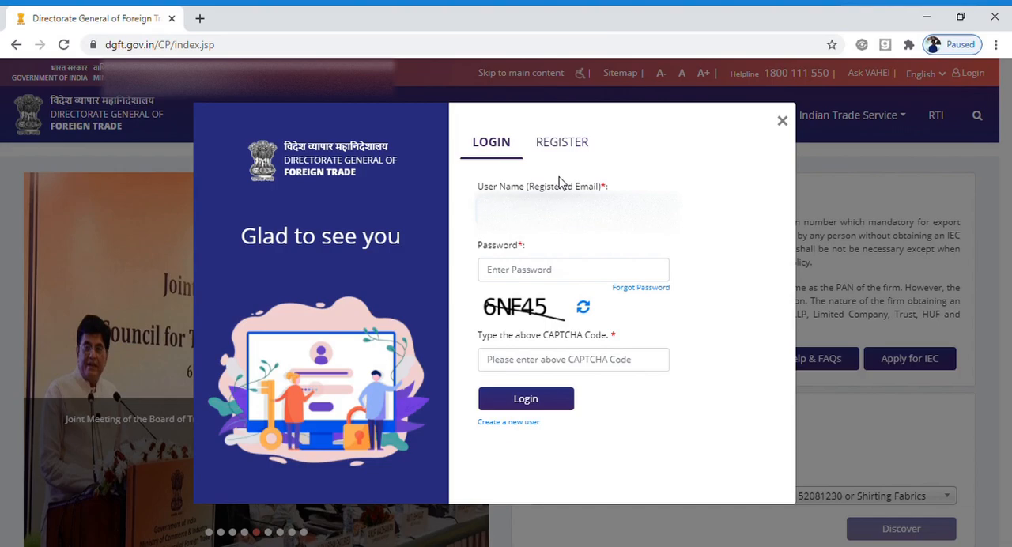
{"action": "key", "text": "Tab"}
{"action": "type", "text": "•"}
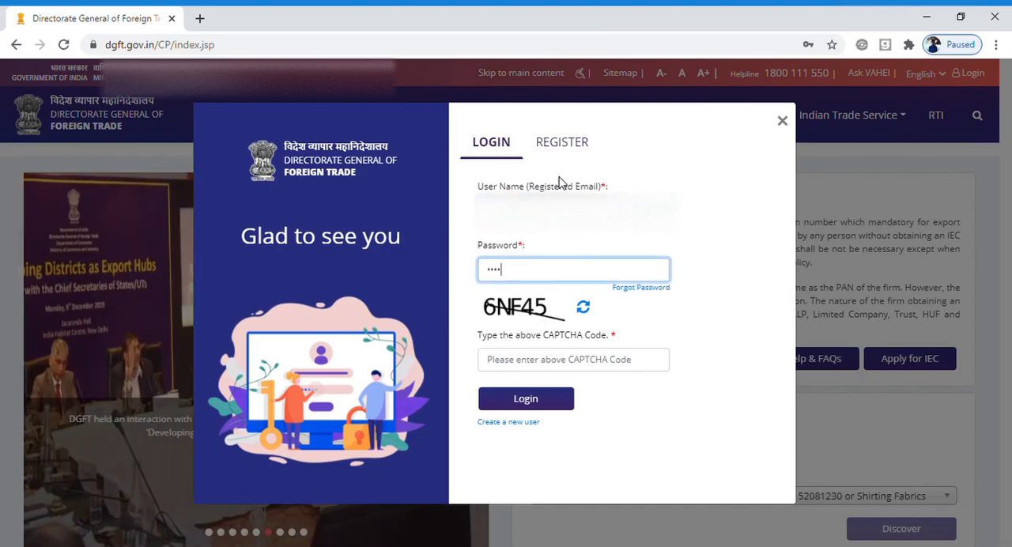
{"action": "type", "text": "•••••••••"}
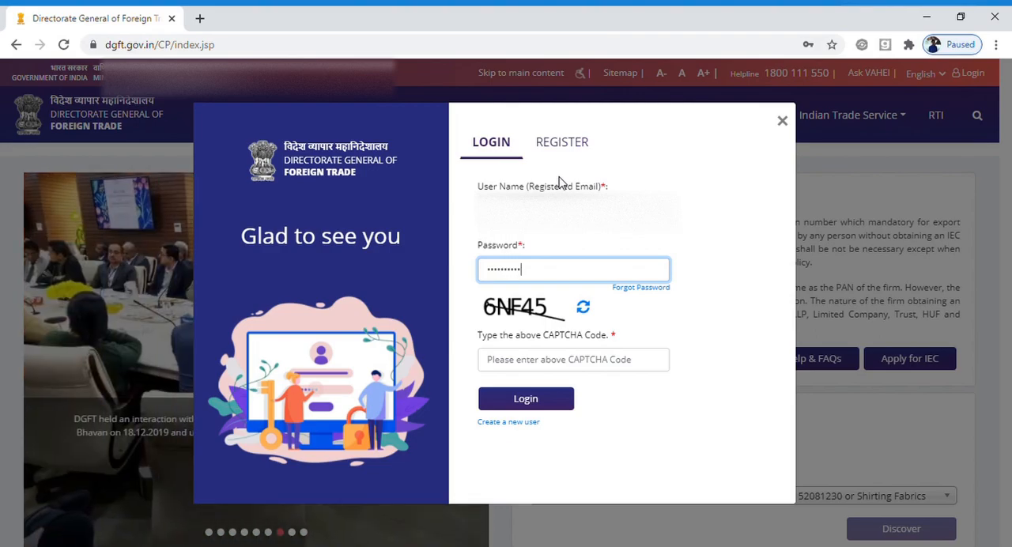
{"action": "key", "text": "Tab"}
{"action": "key", "text": "Tab"}
{"action": "key", "text": "Tab"}
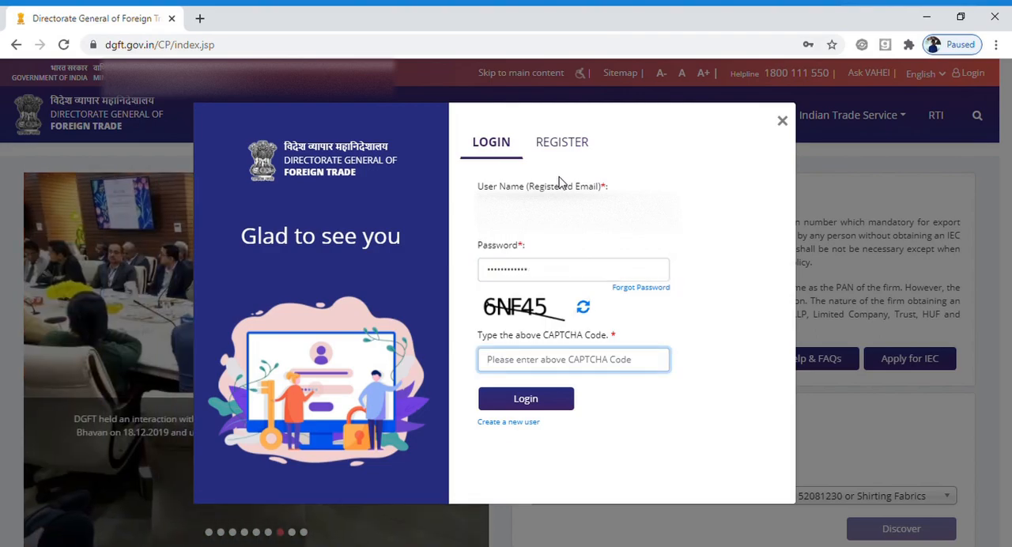
{"action": "type", "text": "6N"}
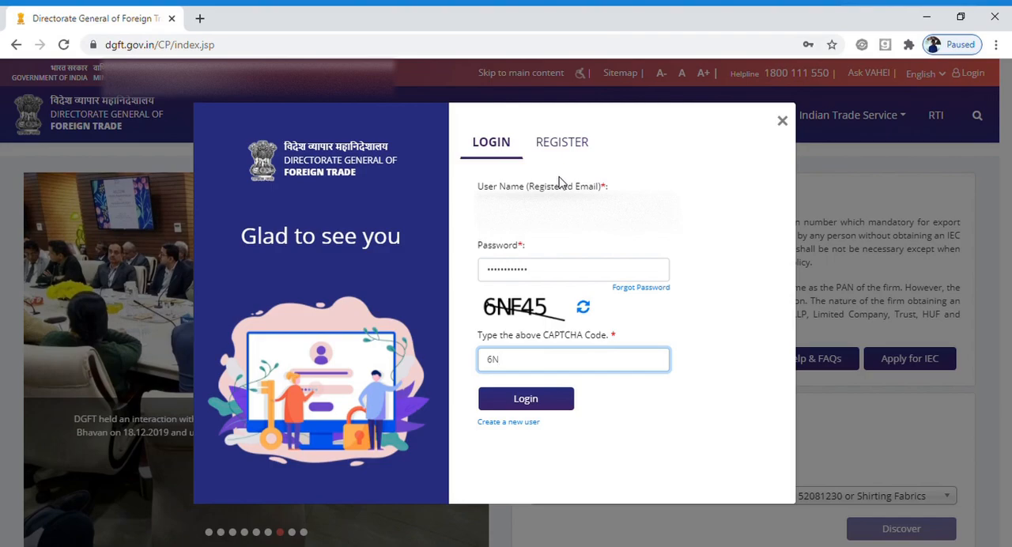
{"action": "type", "text": "F45"}
{"action": "key", "text": "Return"}
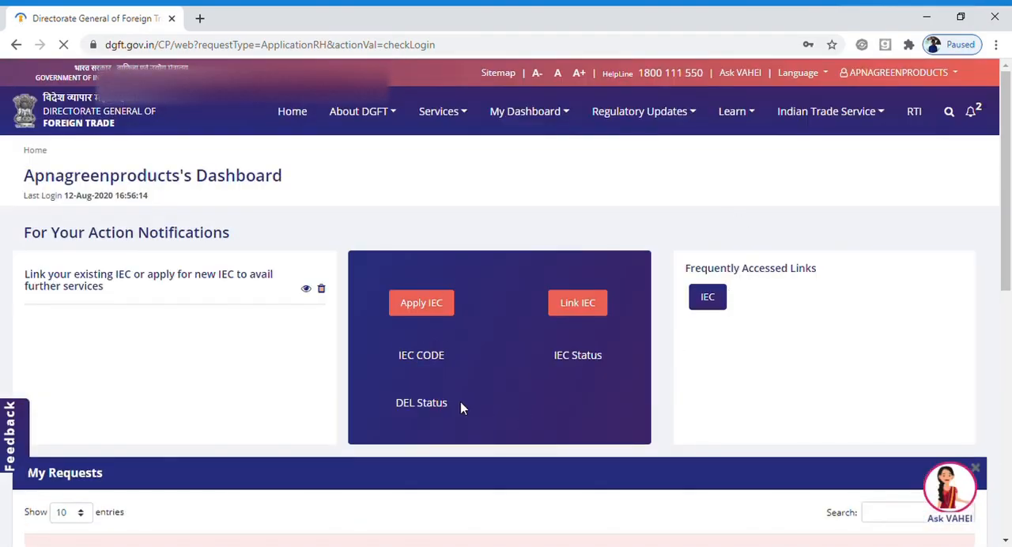
Open the Apply IEC service from the dashboard and start a fresh application.
{"action": "scroll", "coordinate": [461, 401], "scroll_direction": "down", "scroll_amount": 10}
{"action": "left_click_drag", "start_coordinate": [1007, 326], "coordinate": [1010, 135]}
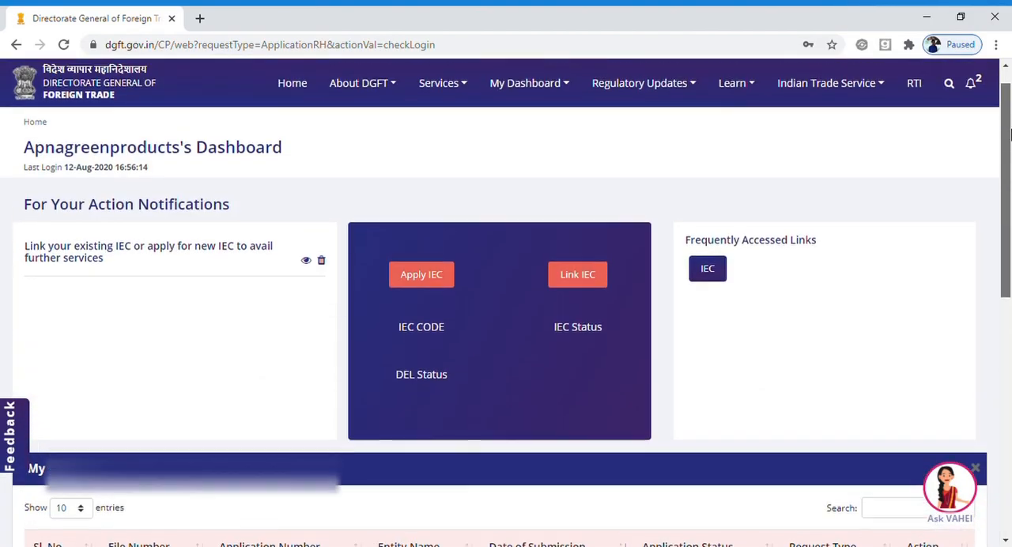
{"action": "left_click", "coordinate": [416, 278]}
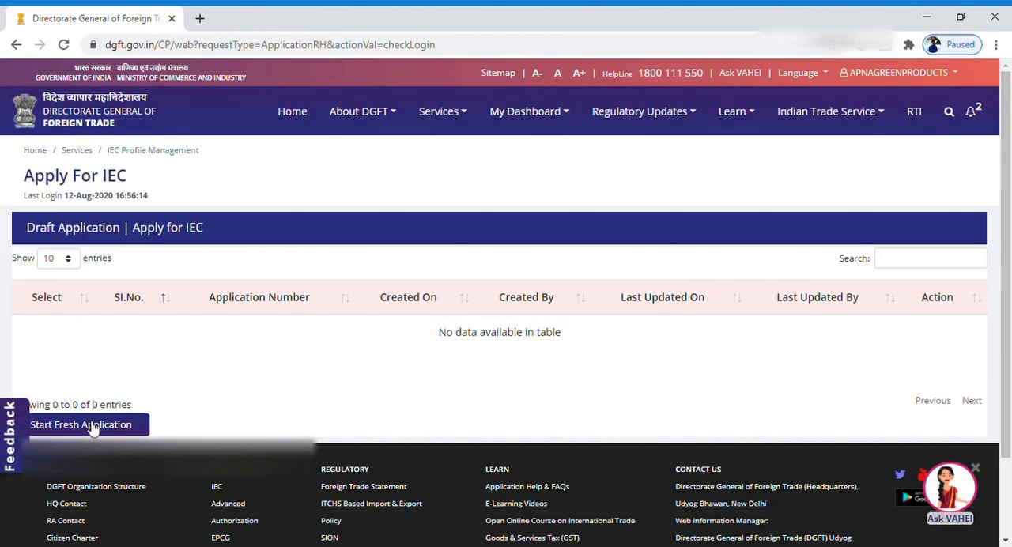
{"action": "left_click", "coordinate": [87, 425]}
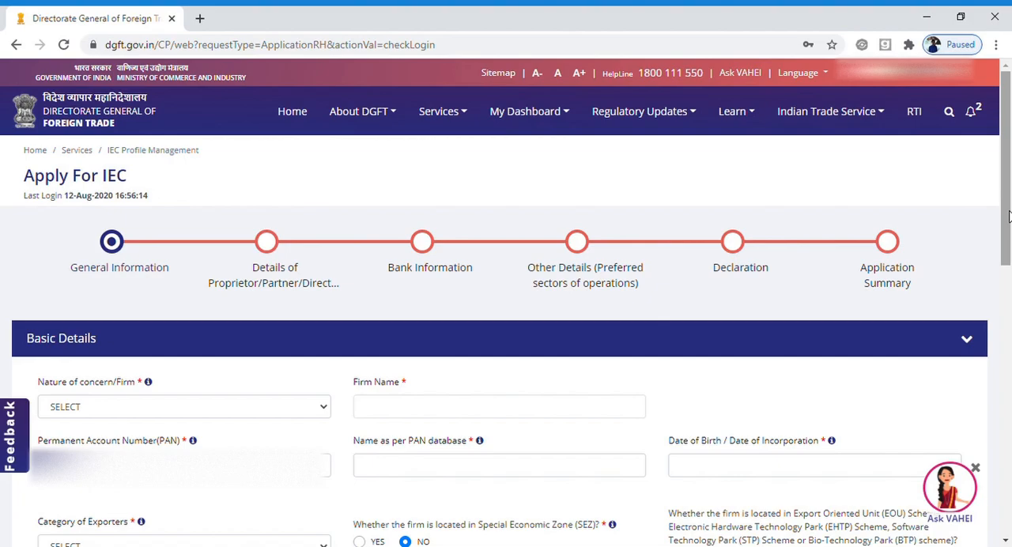
Set the nature of concern to Partnership and fill in the firm's Permanent Account Number (PAN).
{"action": "left_click_drag", "start_coordinate": [1009, 215], "coordinate": [1009, 255]}
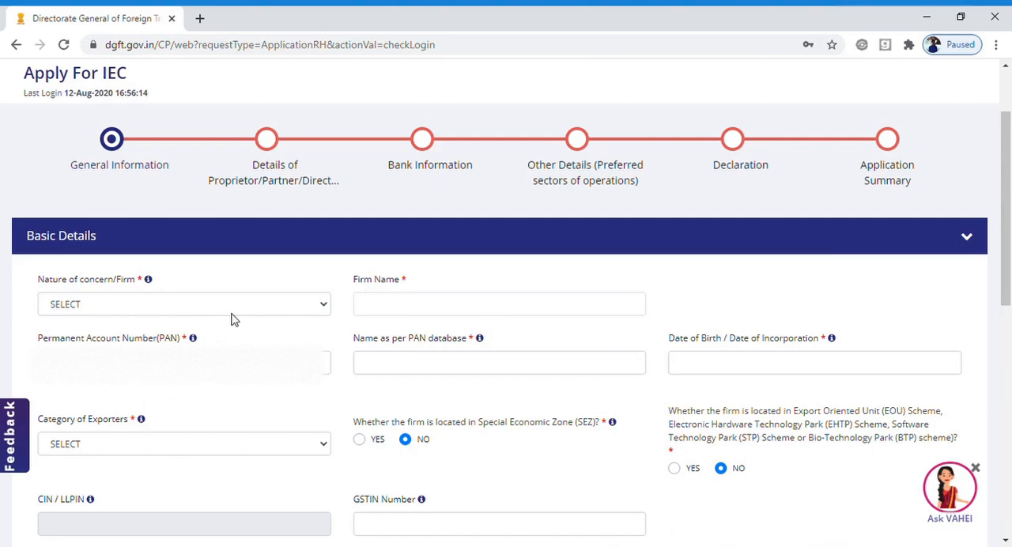
{"action": "left_click", "coordinate": [267, 306]}
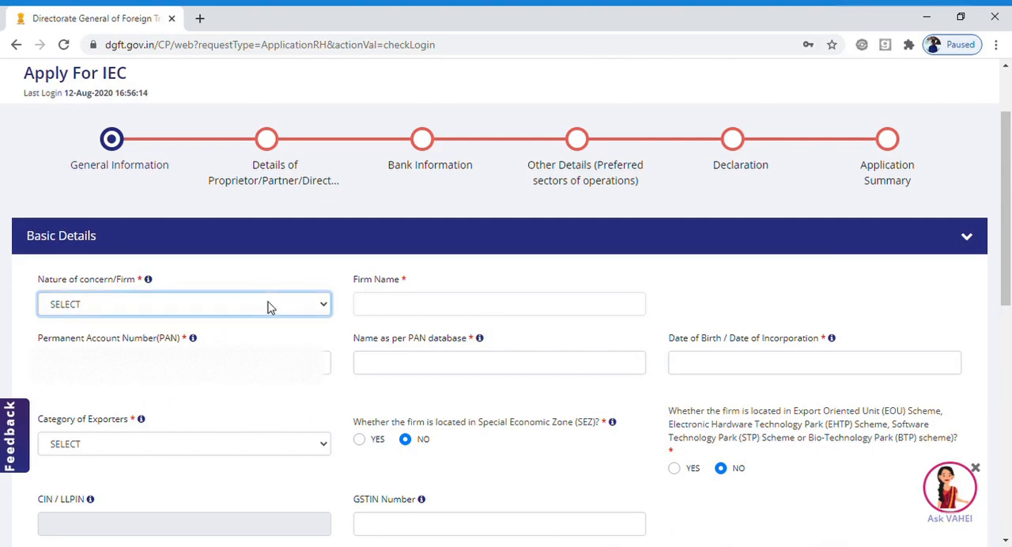
{"action": "left_click", "coordinate": [276, 347]}
{"action": "left_click", "coordinate": [302, 362]}
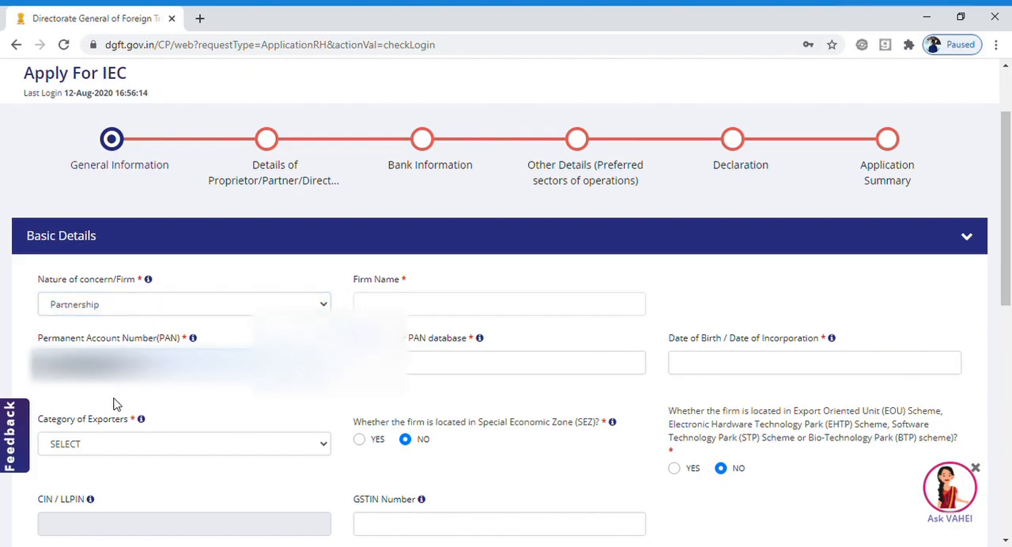
{"action": "left_click", "coordinate": [116, 400]}
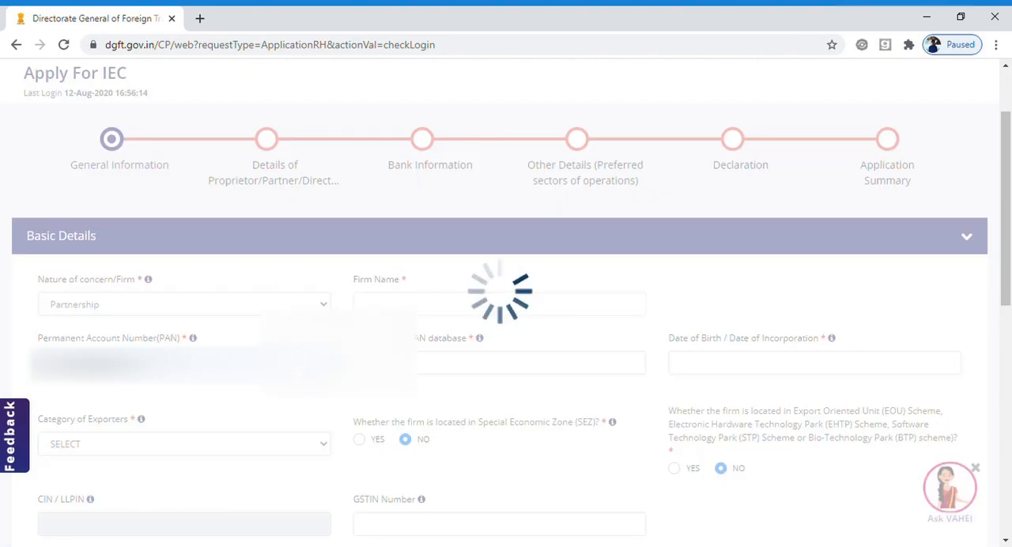
Enter APNA GREEN PRODUCTS as the name per PAN database and fill in the firm's date of incorporation.
{"action": "left_click", "coordinate": [395, 364]}
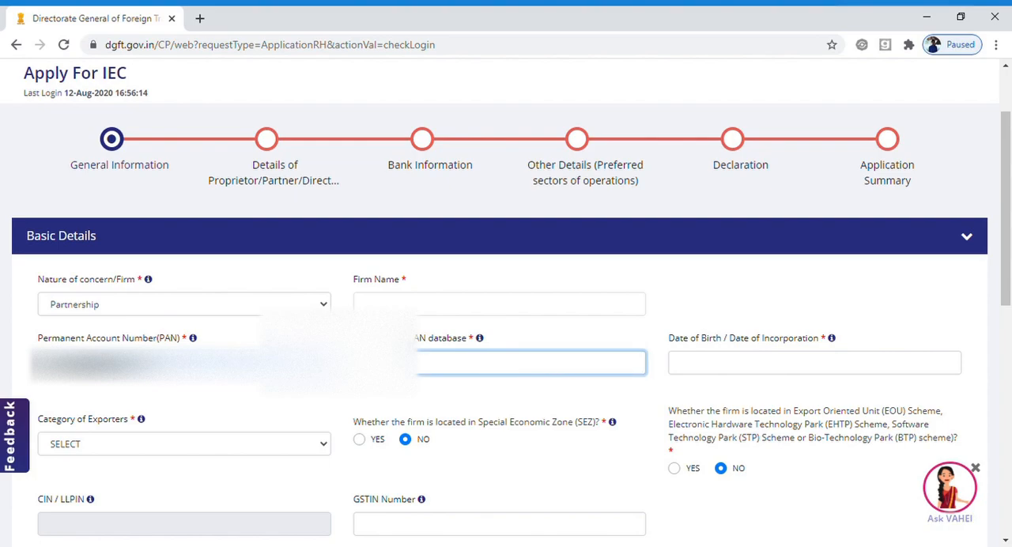
{"action": "type", "text": "APNA GREEN PRODUCTS"}
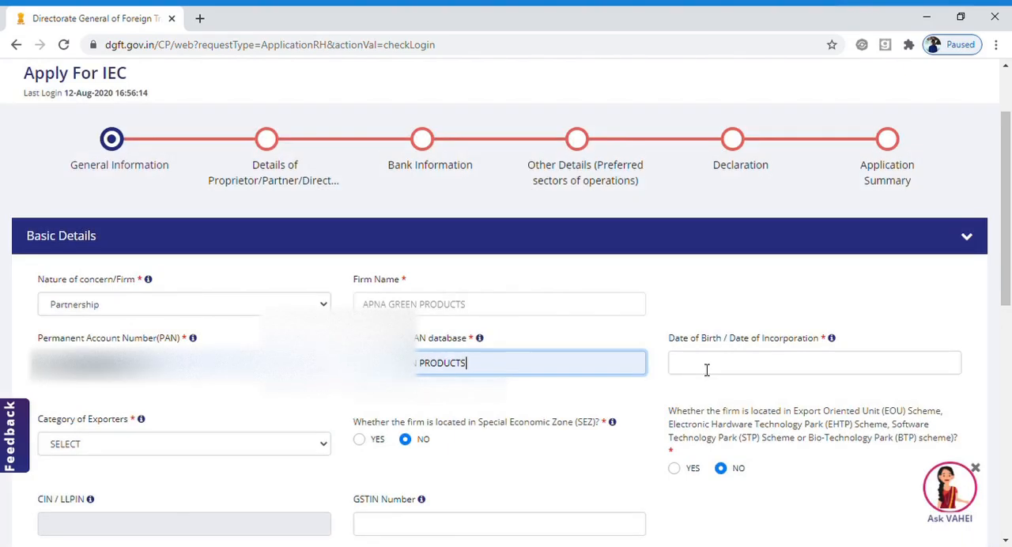
{"action": "left_click", "coordinate": [702, 369]}
{"action": "type", "text": "22/10/2018"}
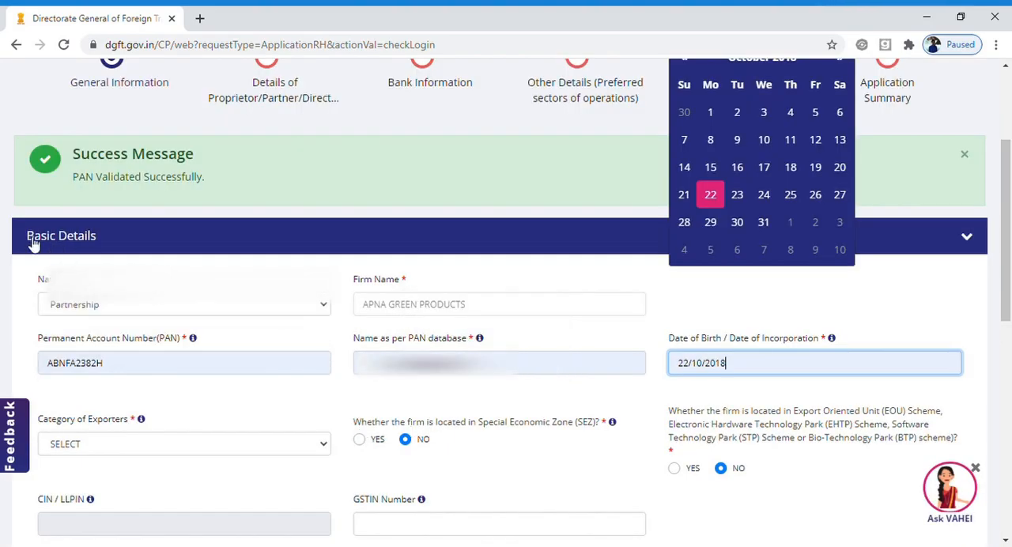
Set the category of exporters to Others and specify it as "Exporter of goods and services".
{"action": "left_click", "coordinate": [228, 448]}
{"action": "key", "text": "o"}
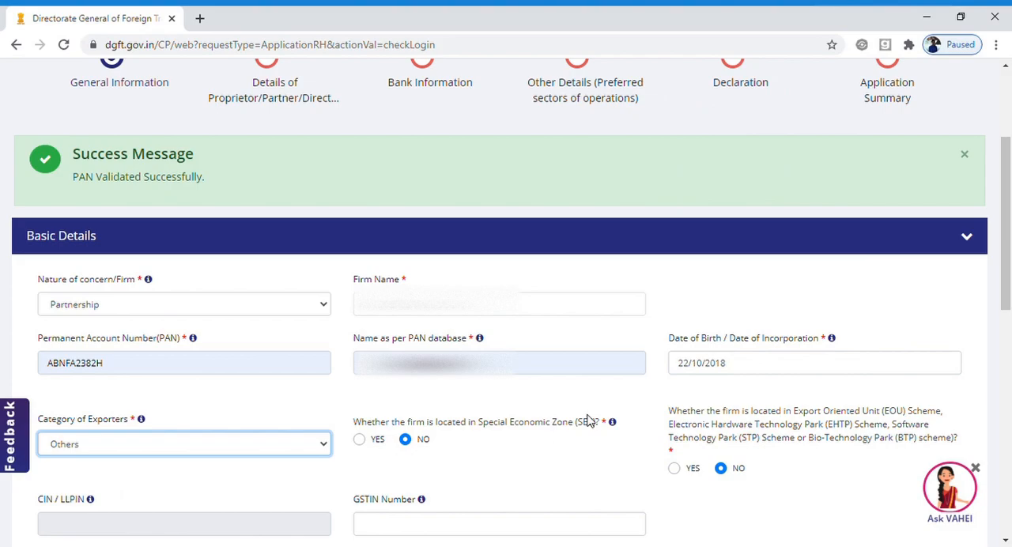
{"action": "left_click_drag", "start_coordinate": [1006, 258], "coordinate": [1006, 308]}
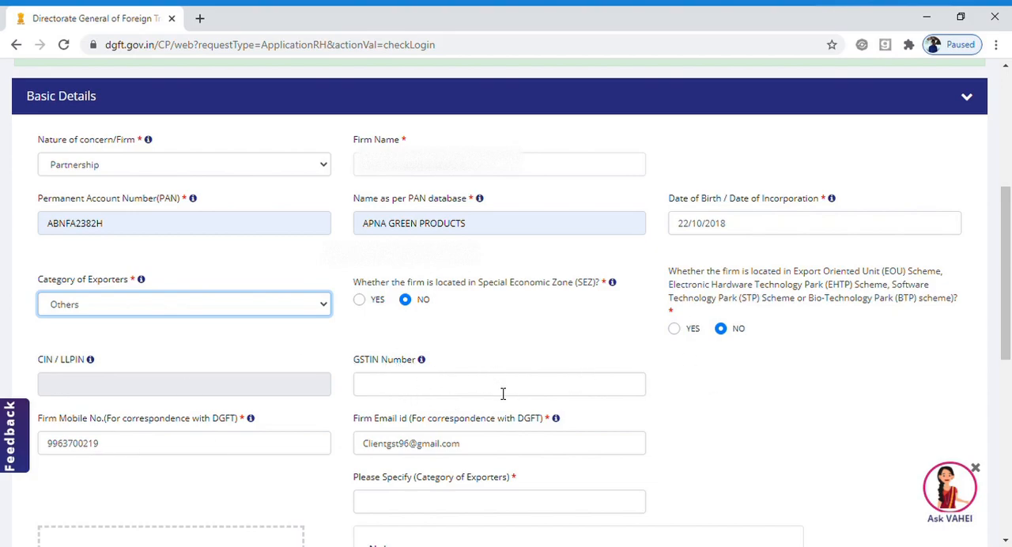
{"action": "scroll", "coordinate": [1007, 316], "scroll_direction": "down", "scroll_amount": 2}
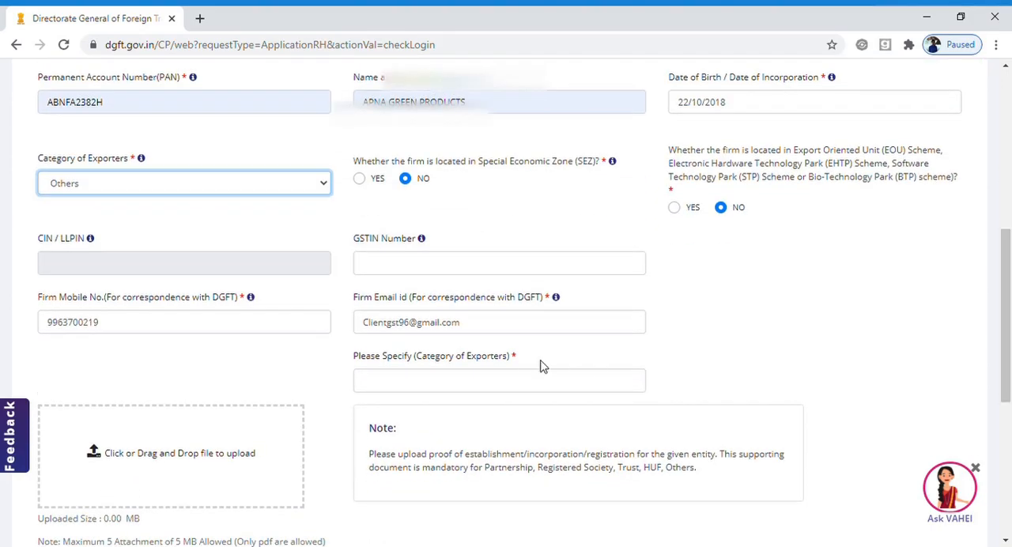
{"action": "left_click", "coordinate": [413, 382]}
{"action": "type", "text": "Exporter of goods"}
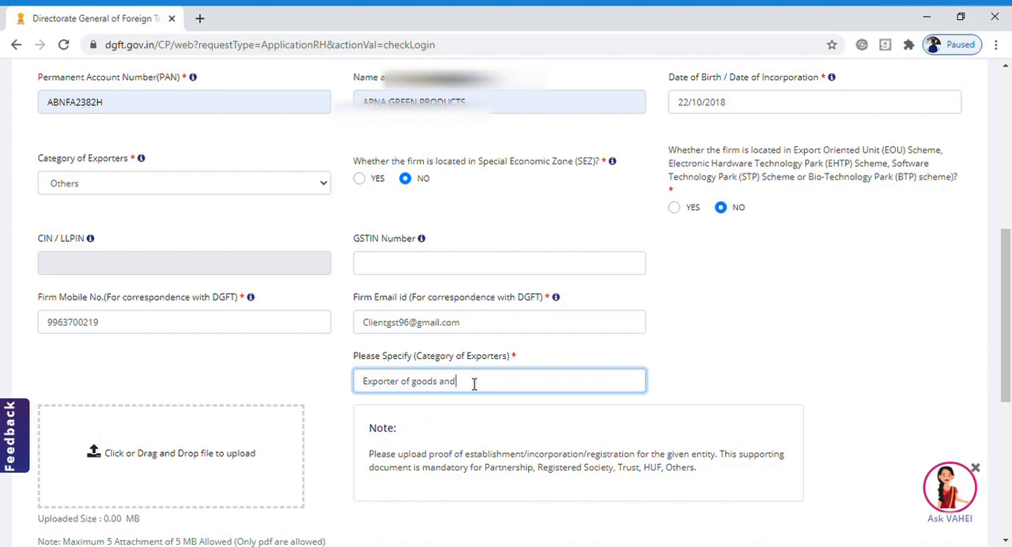
{"action": "type", "text": " and services"}
Upload Firm Reg-converted.pdf as the firm's proof of establishment.
{"action": "scroll", "coordinate": [615, 430], "scroll_direction": "down", "scroll_amount": 3}
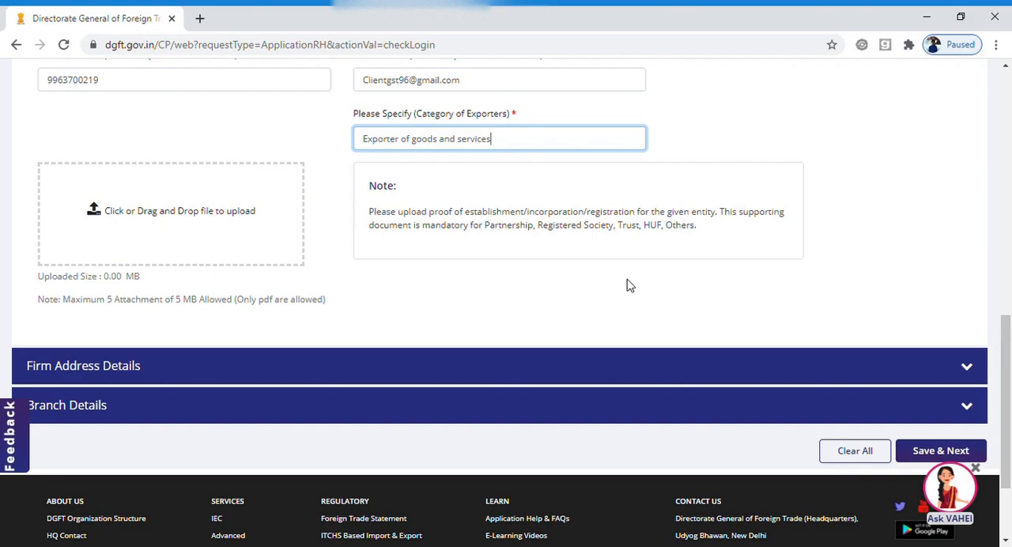
{"action": "left_click", "coordinate": [156, 212]}
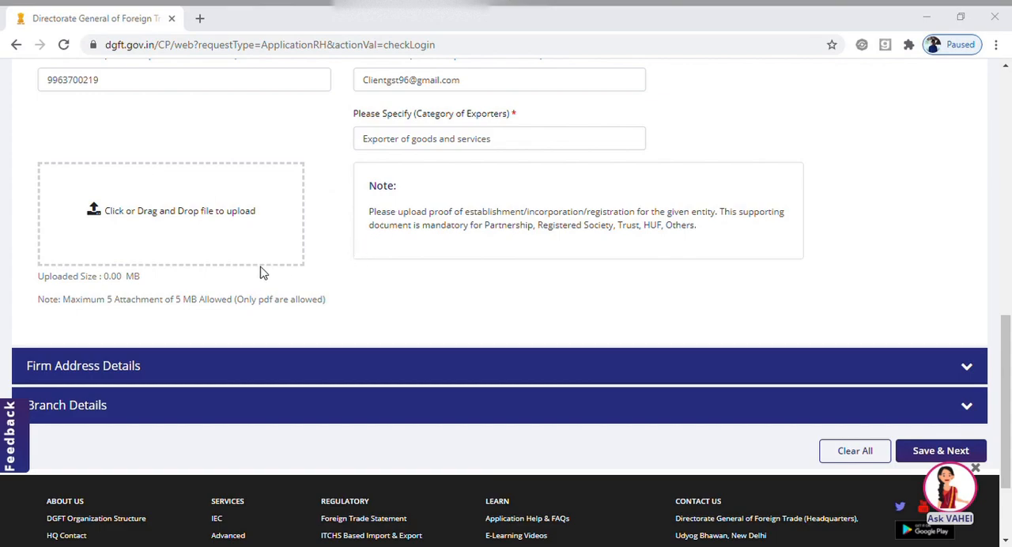
{"action": "left_click", "coordinate": [690, 289]}
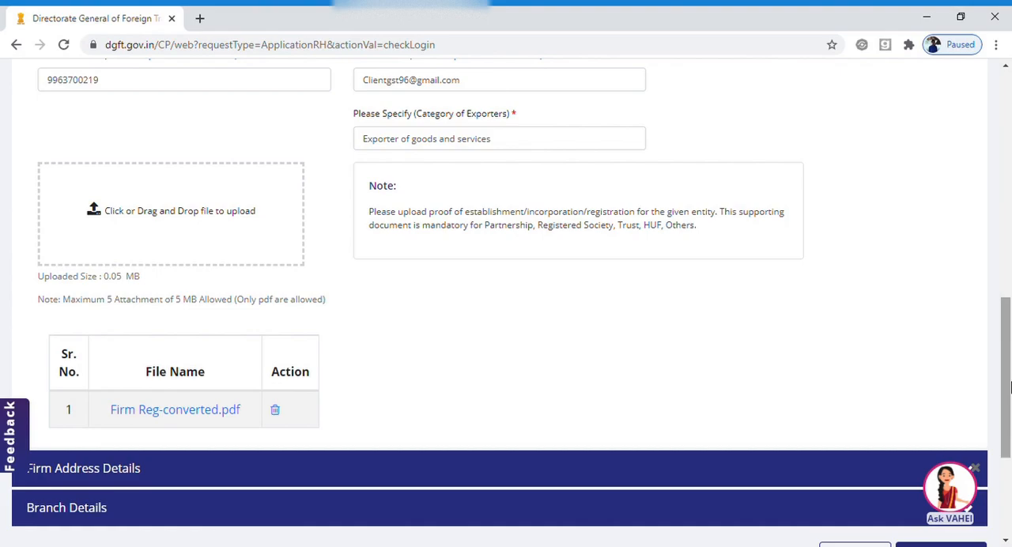
Collapse the Basic Details section and expand Firm Address Details.
{"action": "left_click_drag", "start_coordinate": [1009, 385], "coordinate": [1010, 246]}
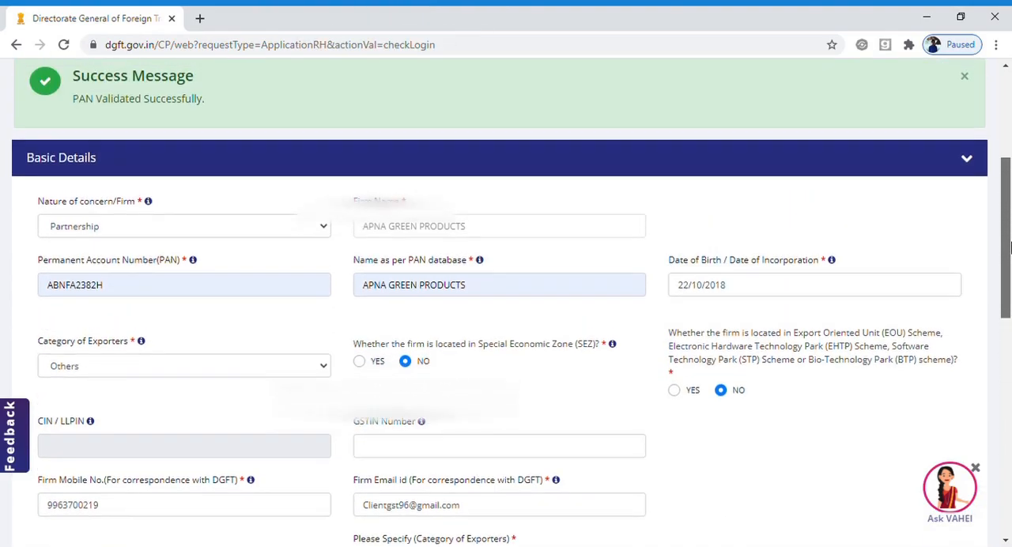
{"action": "left_click", "coordinate": [964, 159]}
{"action": "left_click", "coordinate": [894, 235]}
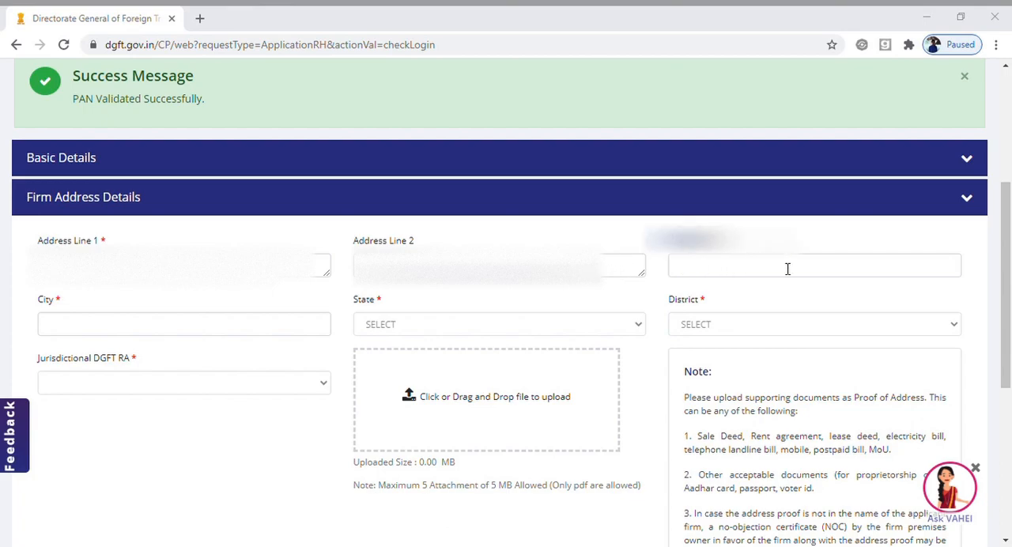
Review the firm's two address lines and enter its postal PIN code.
{"action": "left_click_drag", "start_coordinate": [296, 266], "coordinate": [40, 264]}
{"action": "left_click_drag", "start_coordinate": [597, 265], "coordinate": [357, 266]}
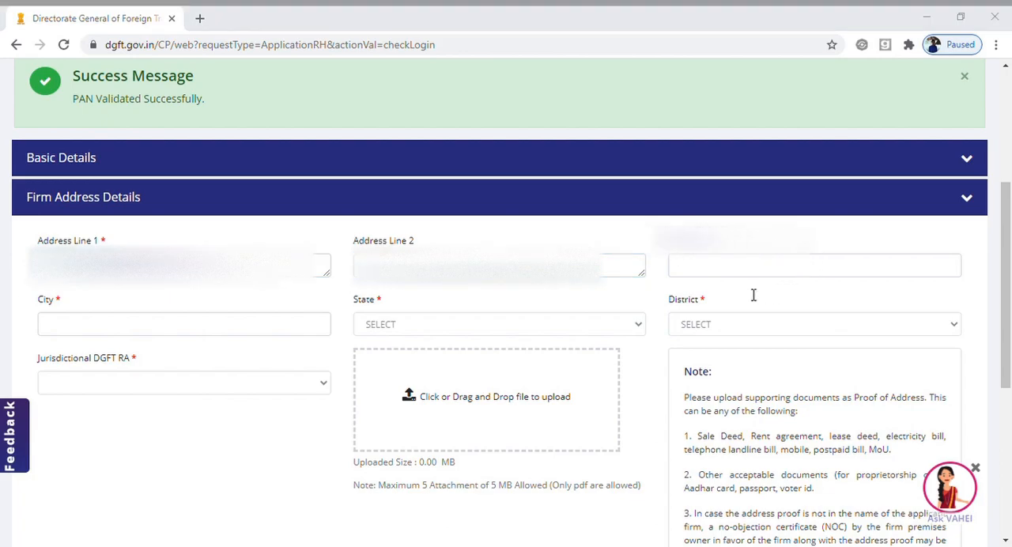
{"action": "left_click", "coordinate": [585, 266]}
{"action": "left_click_drag", "start_coordinate": [443, 266], "coordinate": [623, 266]}
{"action": "left_click", "coordinate": [756, 269]}
{"action": "type", "text": "5000"}
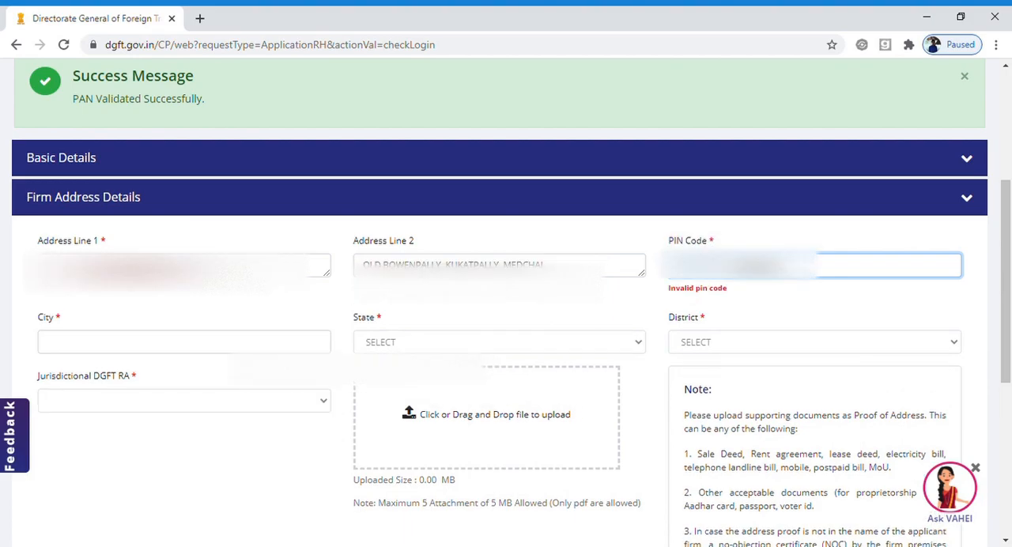
{"action": "type", "text": "11"}
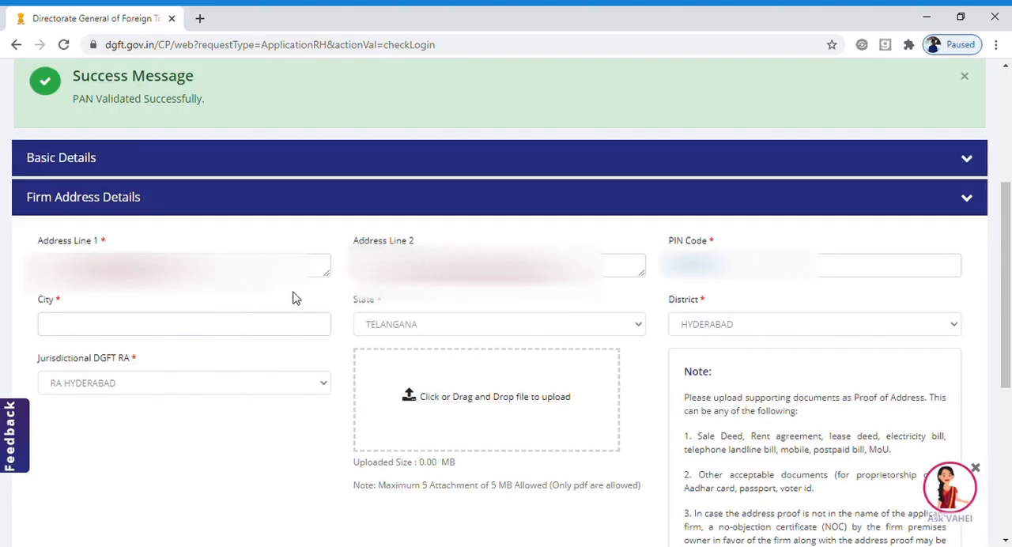
Fill in the firm's city in the address details.
{"action": "left_click", "coordinate": [218, 340]}
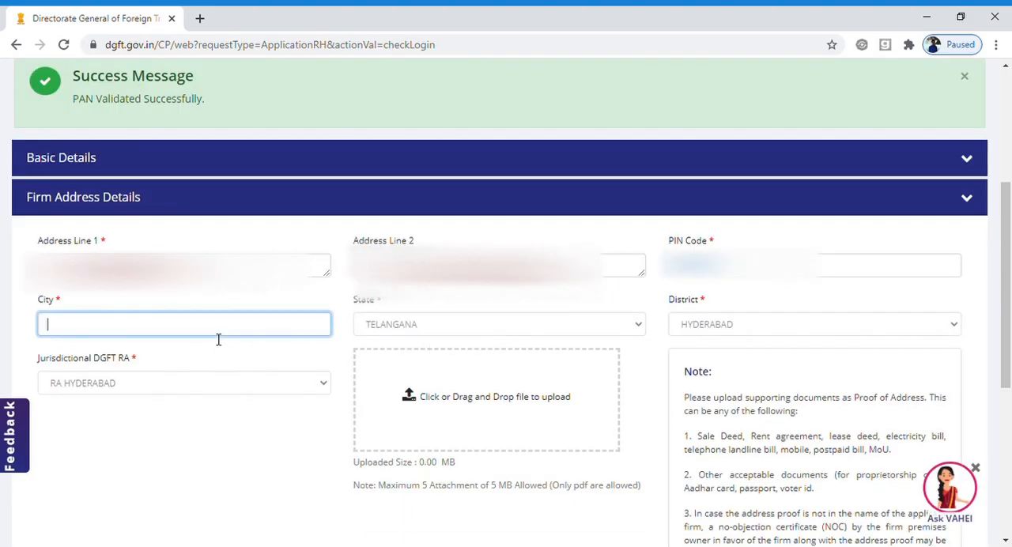
{"action": "type", "text": "HYDER"}
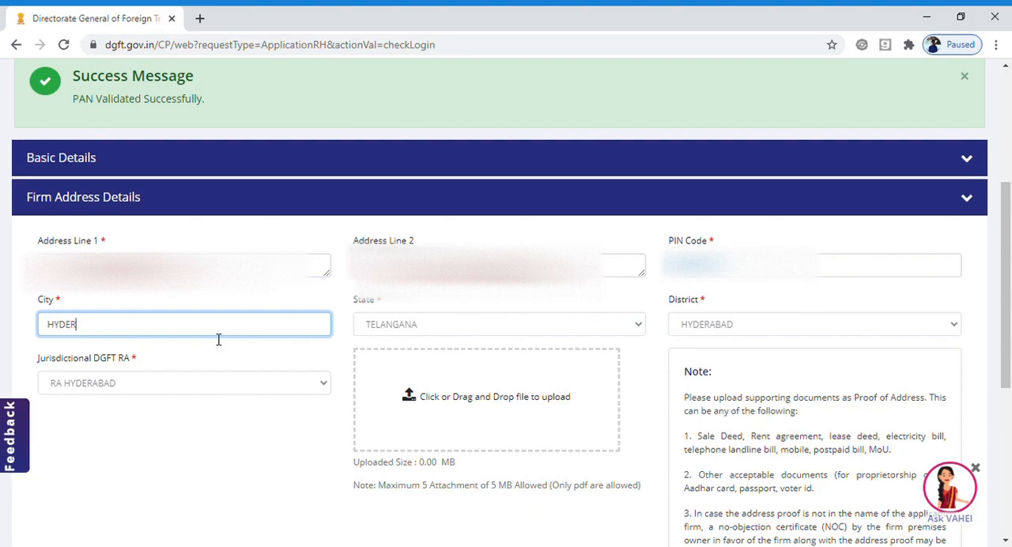
{"action": "type", "text": "ABAD"}
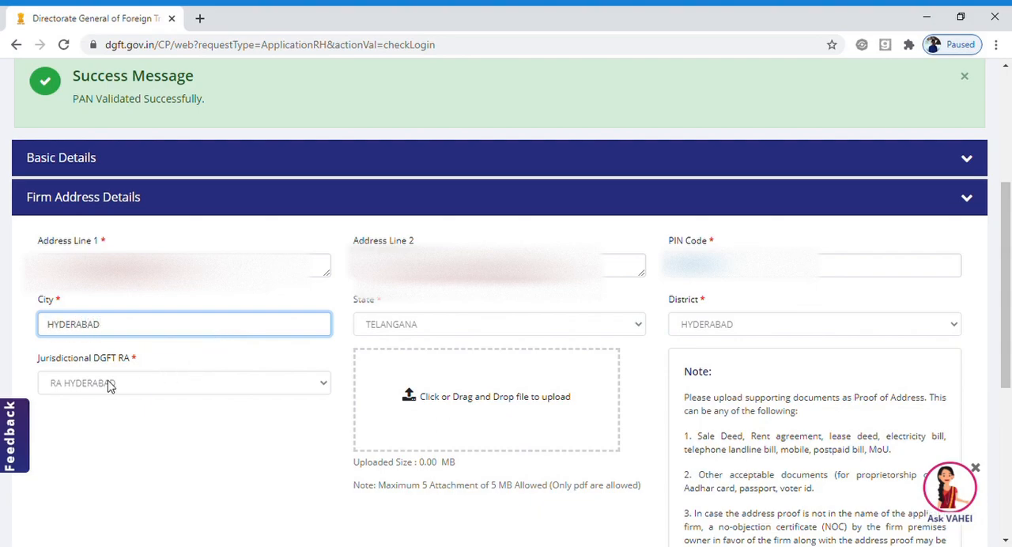
{"action": "left_click", "coordinate": [188, 440]}
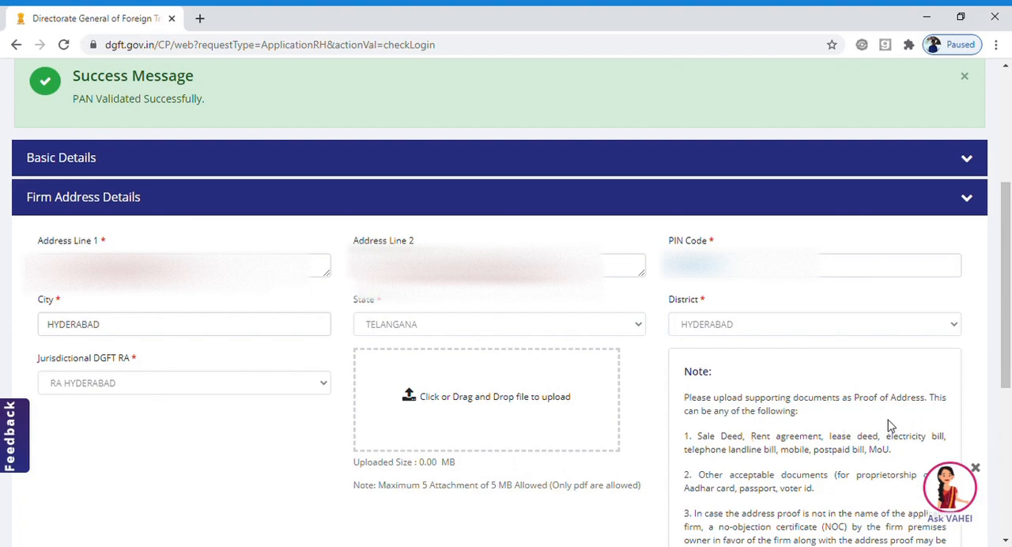
Review the accepted proof-of-address documents and upload the firm's address proof PDF in Firm Address Details.
{"action": "left_click_drag", "start_coordinate": [1010, 332], "coordinate": [1011, 362]}
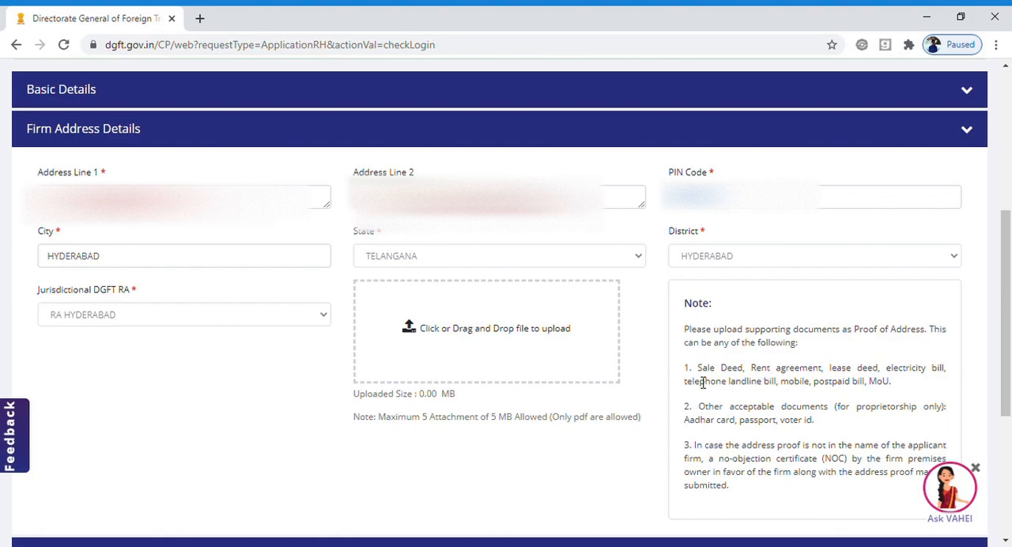
{"action": "left_click_drag", "start_coordinate": [708, 382], "coordinate": [896, 391]}
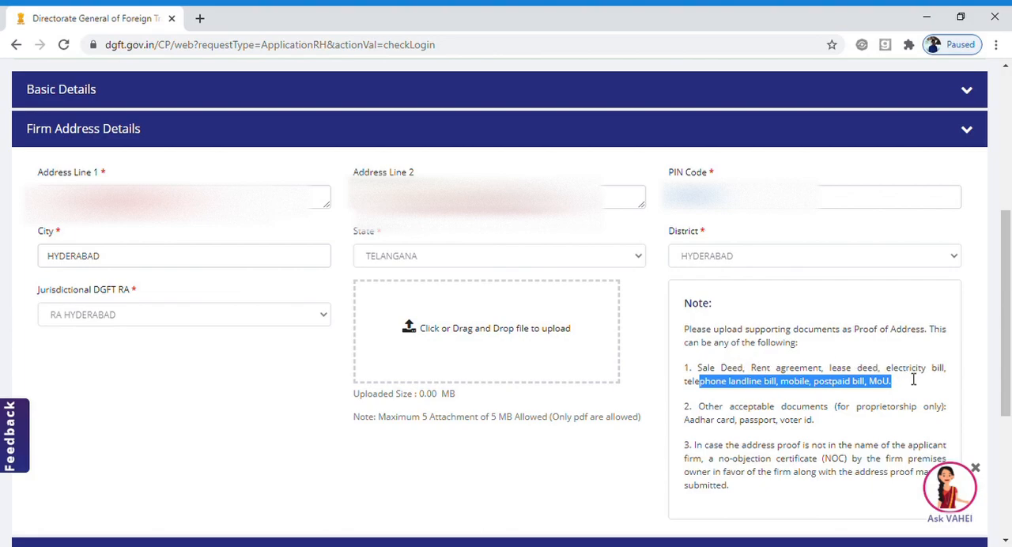
{"action": "left_click", "coordinate": [476, 328]}
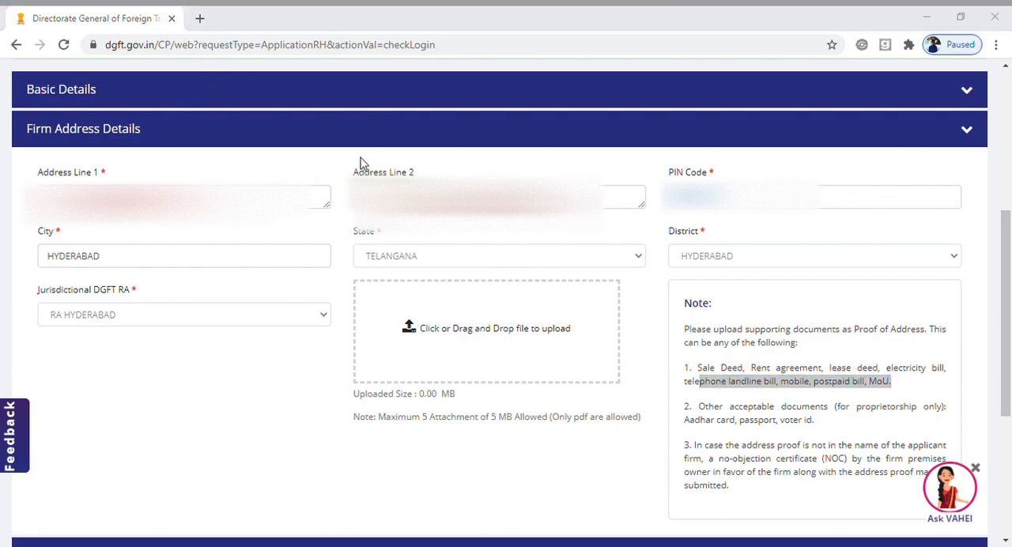
{"action": "double_click", "coordinate": [271, 251]}
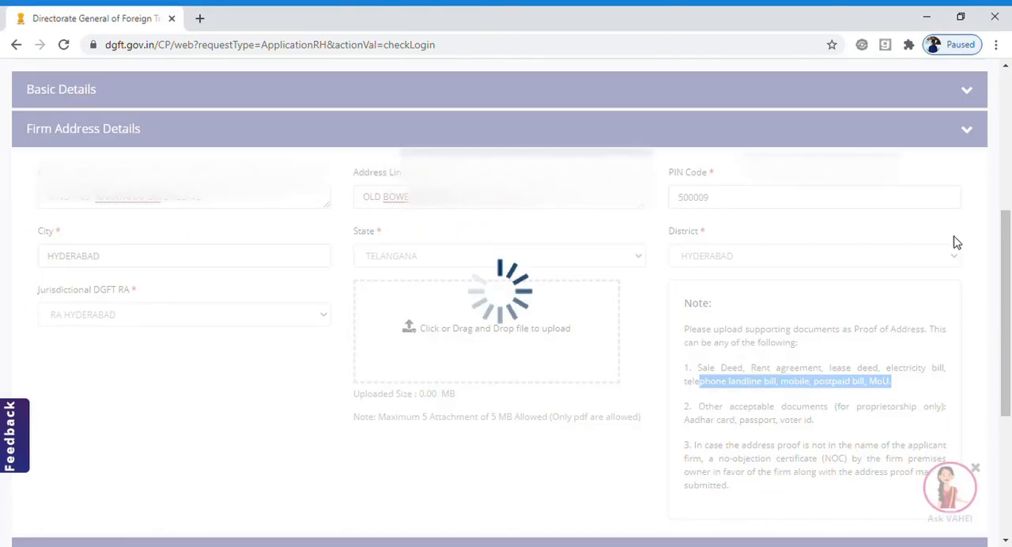
{"action": "left_click_drag", "start_coordinate": [1001, 261], "coordinate": [1008, 348]}
Collapse Firm Address Details and expand Branch Details to review the SEZ and EOU questions and the branch address fields.
{"action": "scroll", "coordinate": [981, 238], "scroll_direction": "up", "scroll_amount": 1}
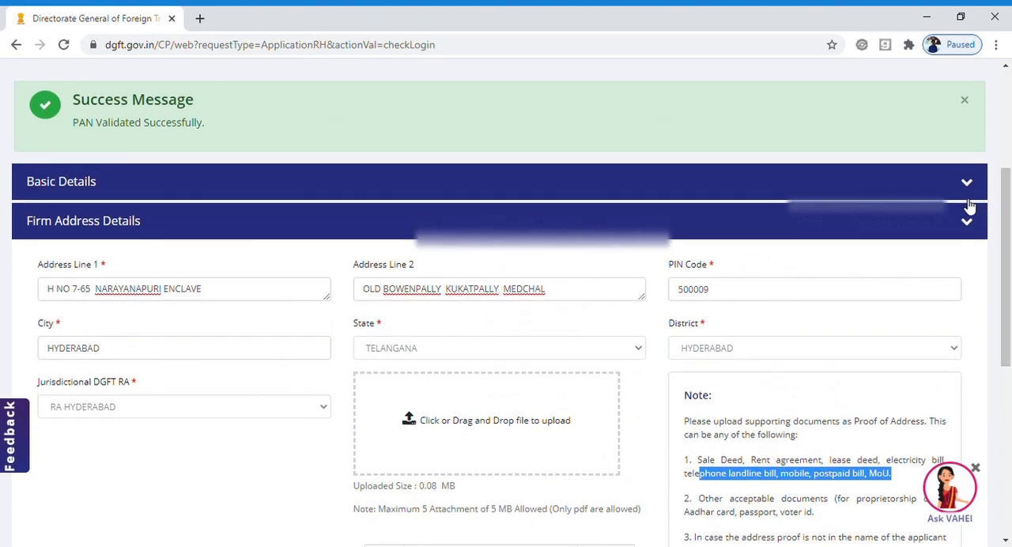
{"action": "left_click", "coordinate": [966, 220]}
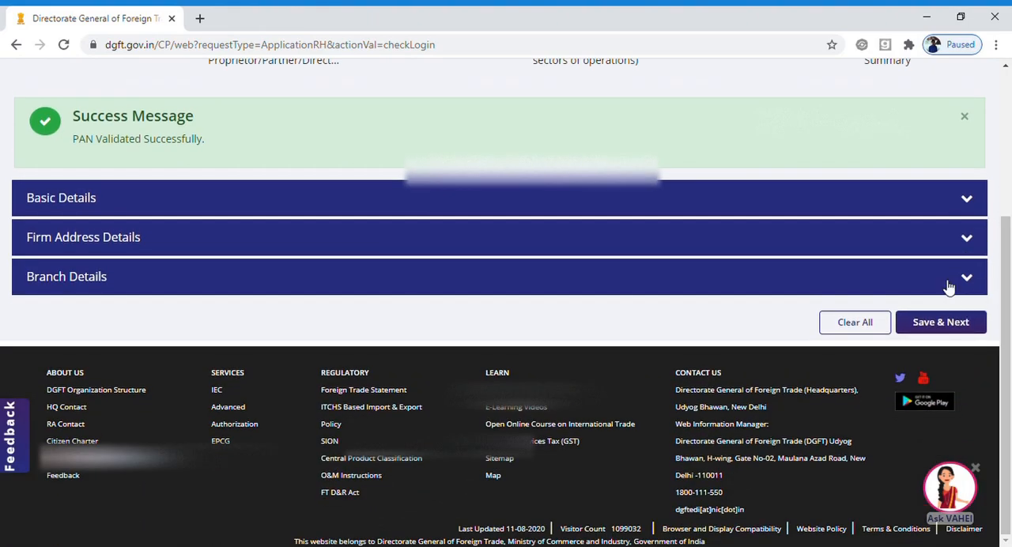
{"action": "left_click", "coordinate": [949, 287]}
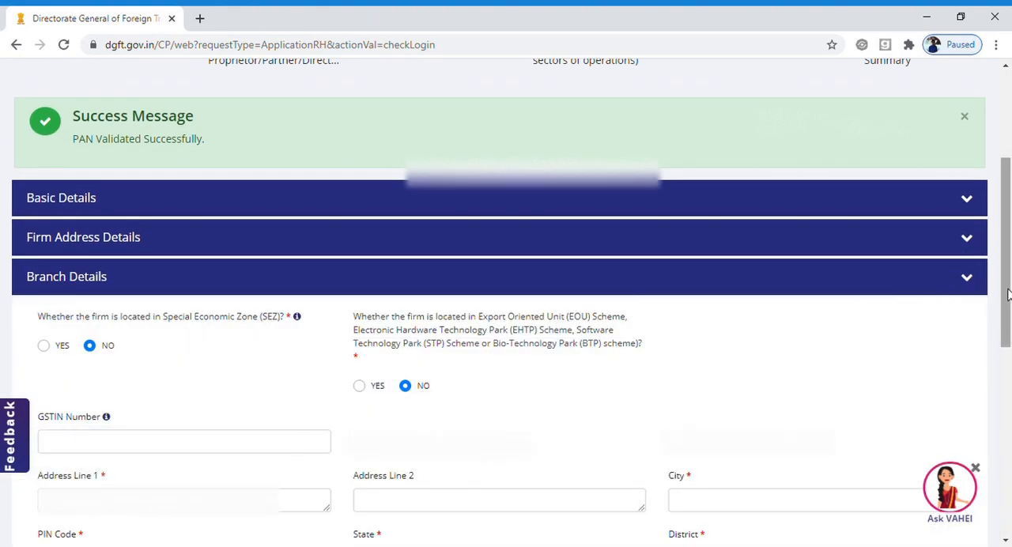
{"action": "left_click_drag", "start_coordinate": [1007, 295], "coordinate": [1009, 336]}
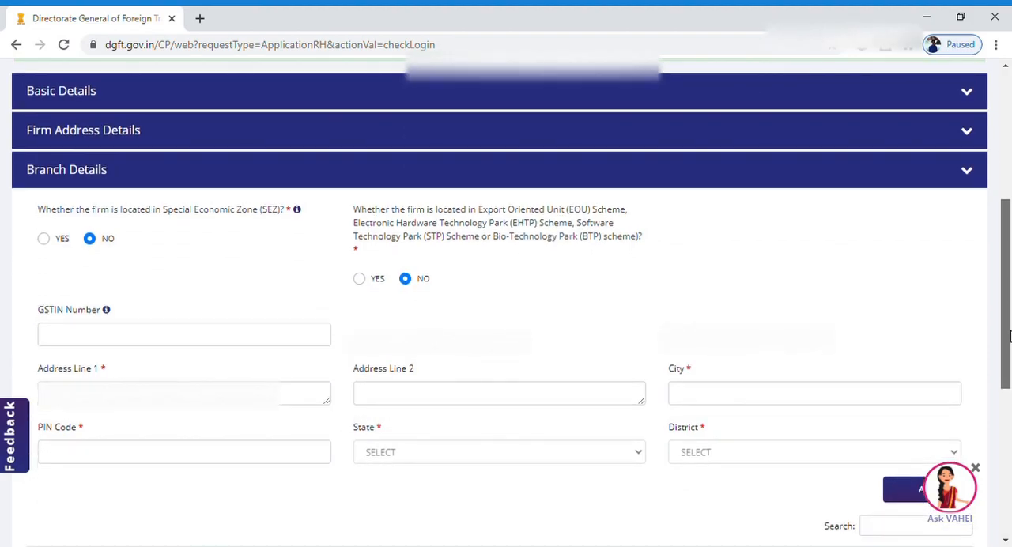
{"action": "scroll", "coordinate": [1010, 336], "scroll_direction": "down", "scroll_amount": 1}
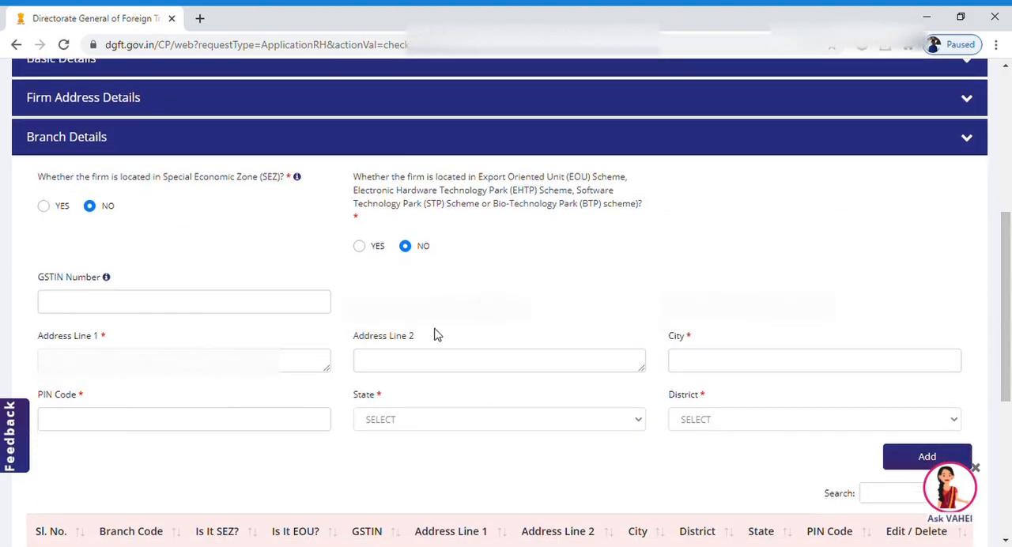
{"action": "scroll", "coordinate": [998, 336], "scroll_direction": "down", "scroll_amount": 2}
{"action": "scroll", "coordinate": [972, 293], "scroll_direction": "up", "scroll_amount": 2}
Close the Branch Details section and save the general information to proceed to the partner details.
{"action": "left_click", "coordinate": [945, 168]}
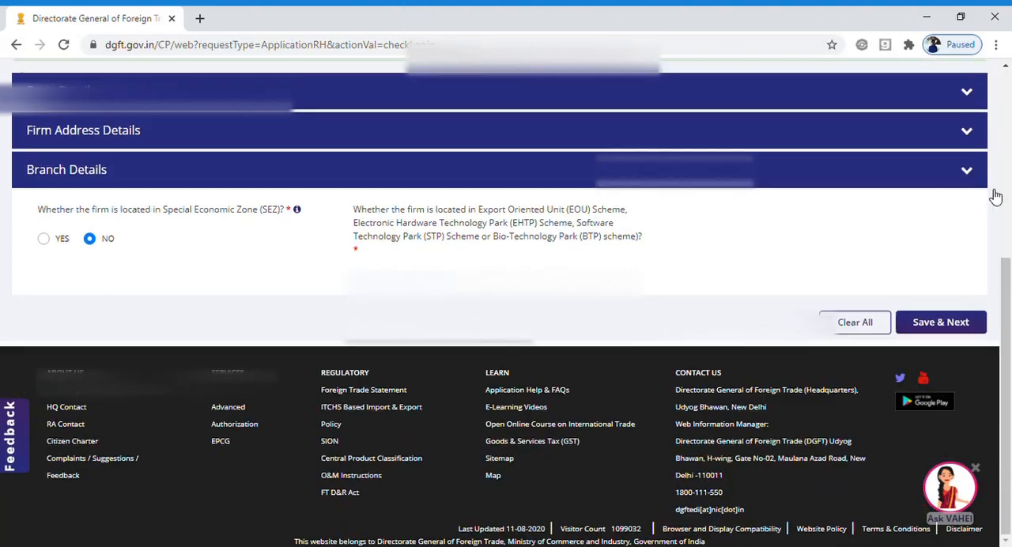
{"action": "left_click", "coordinate": [935, 331]}
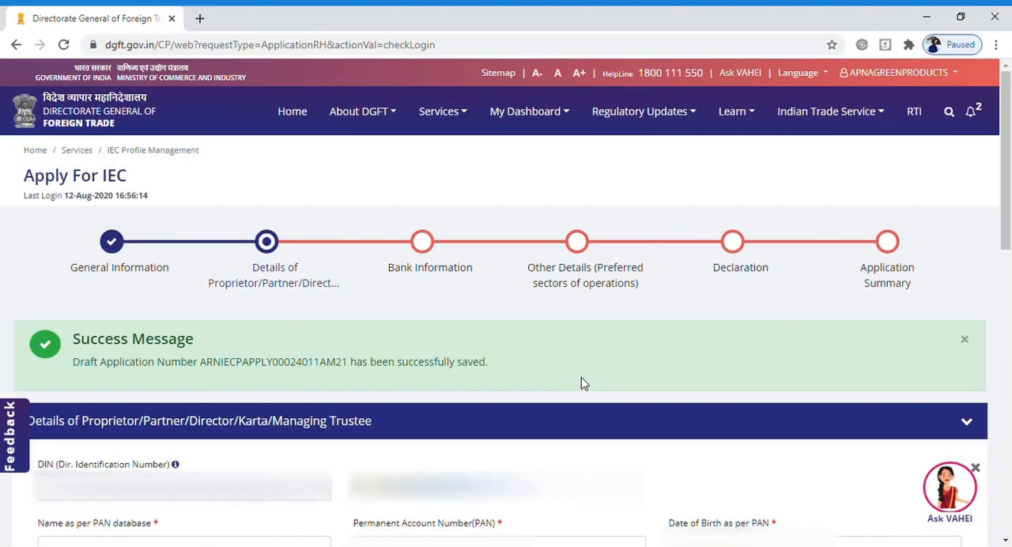
Enter the first partner's PAN, name as per the PAN database and date of birth.
{"action": "scroll", "coordinate": [1008, 241], "scroll_direction": "down", "scroll_amount": 3}
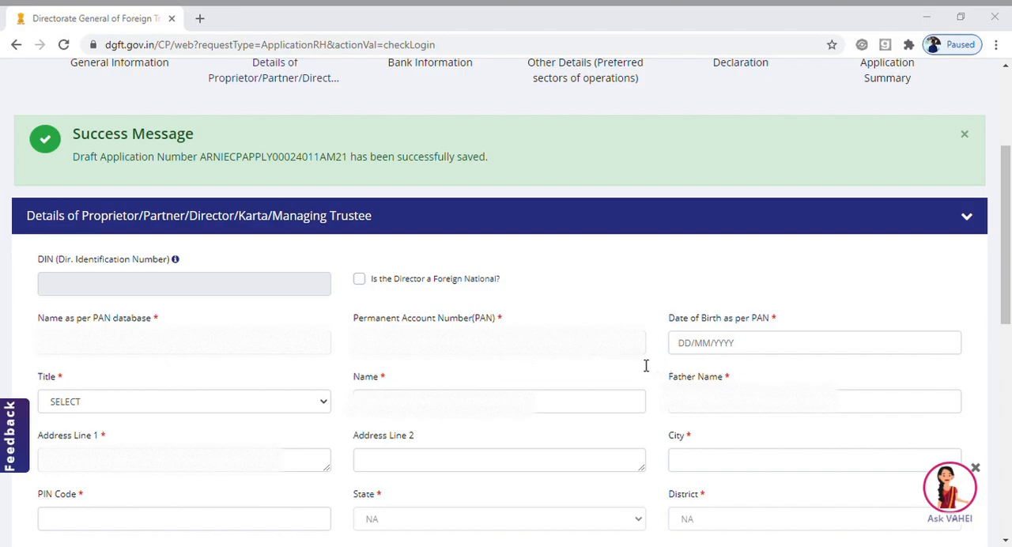
{"action": "left_click", "coordinate": [412, 352]}
{"action": "double_click", "coordinate": [411, 351]}
{"action": "left_click", "coordinate": [215, 353]}
{"action": "key", "text": "ctrl+v"}
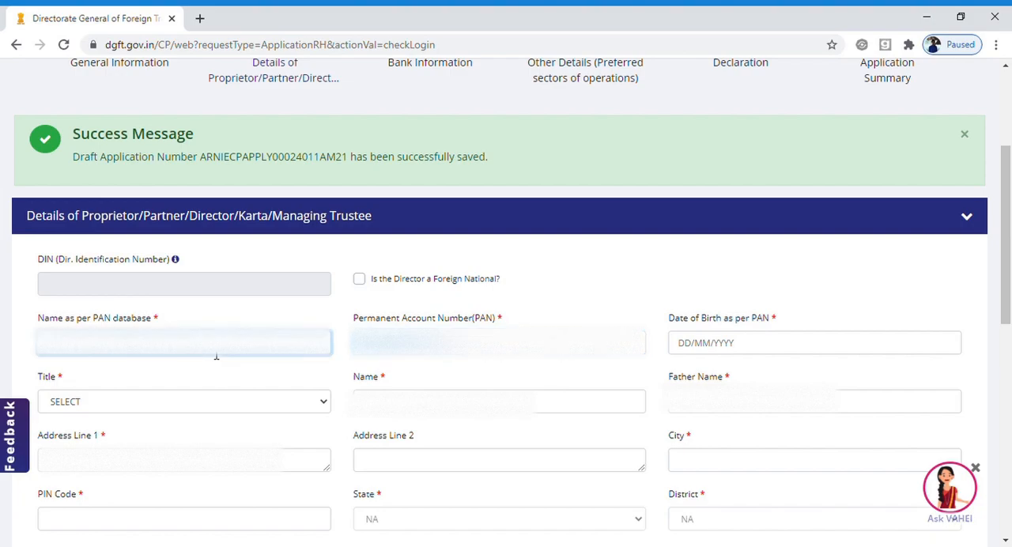
{"action": "left_click", "coordinate": [690, 355]}
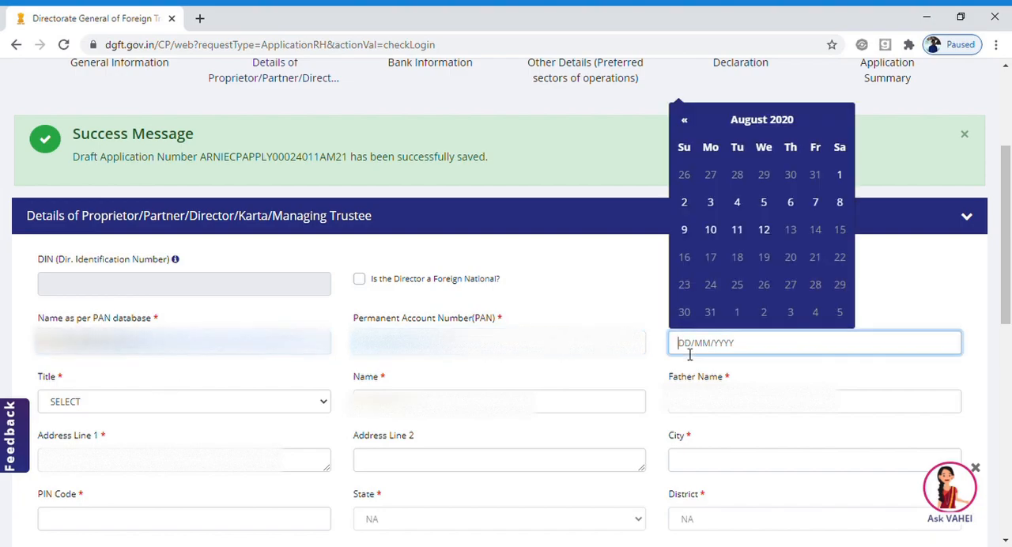
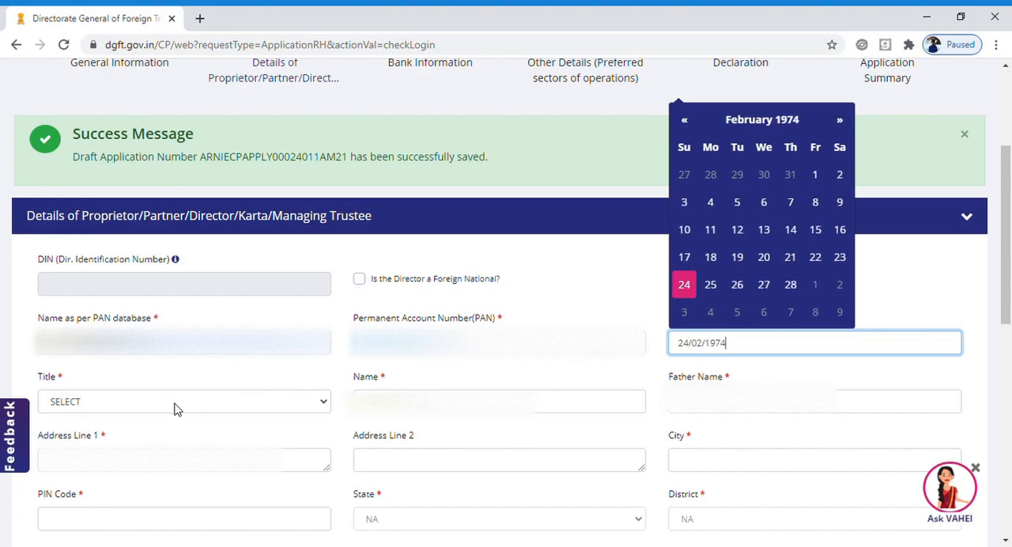
Set the first partner's title to Ms. and fill in the father's name.
{"action": "left_click", "coordinate": [175, 404]}
{"action": "left_click", "coordinate": [125, 428]}
{"action": "left_click", "coordinate": [708, 403]}
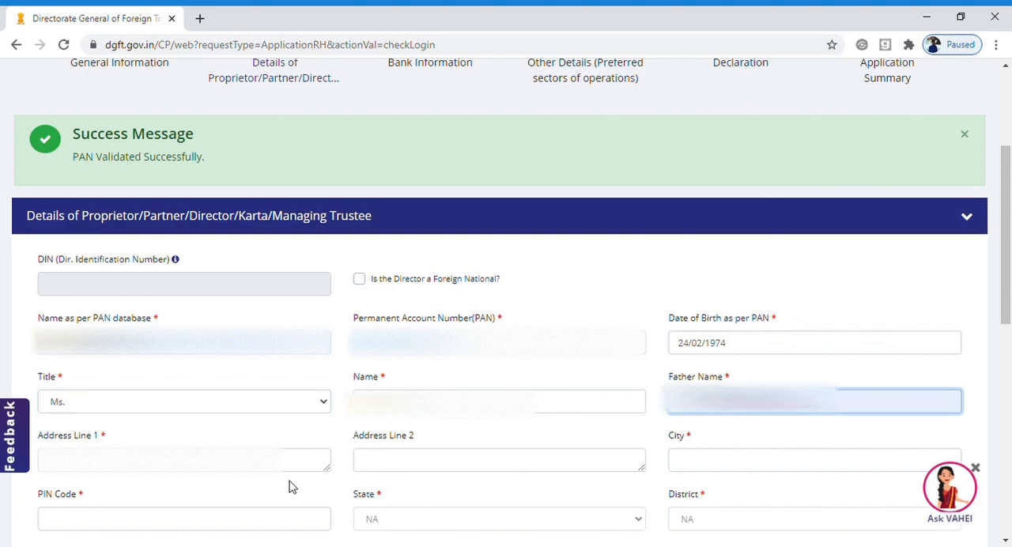
Fill in both address lines of the first partner's residential address.
{"action": "left_click", "coordinate": [191, 473]}
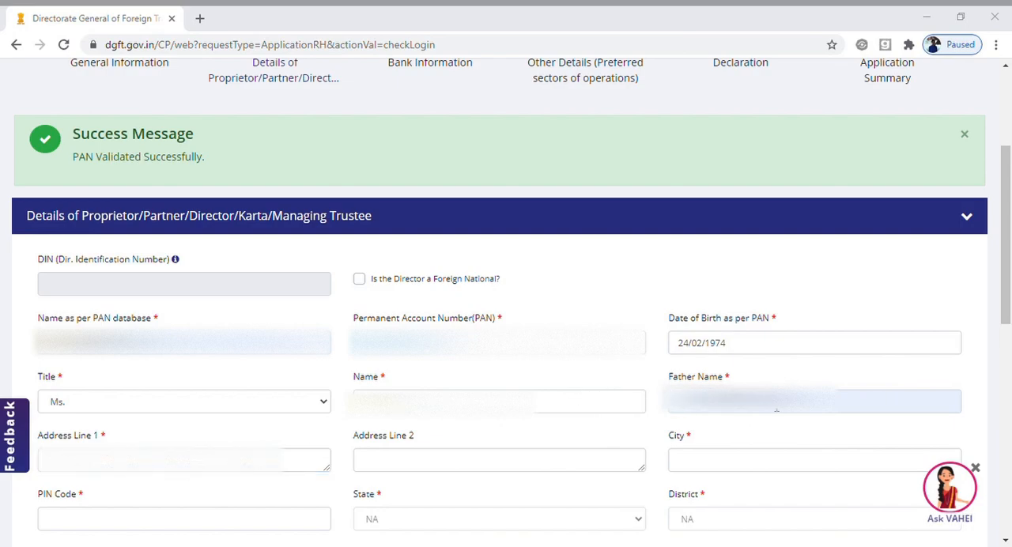
{"action": "left_click", "coordinate": [142, 459]}
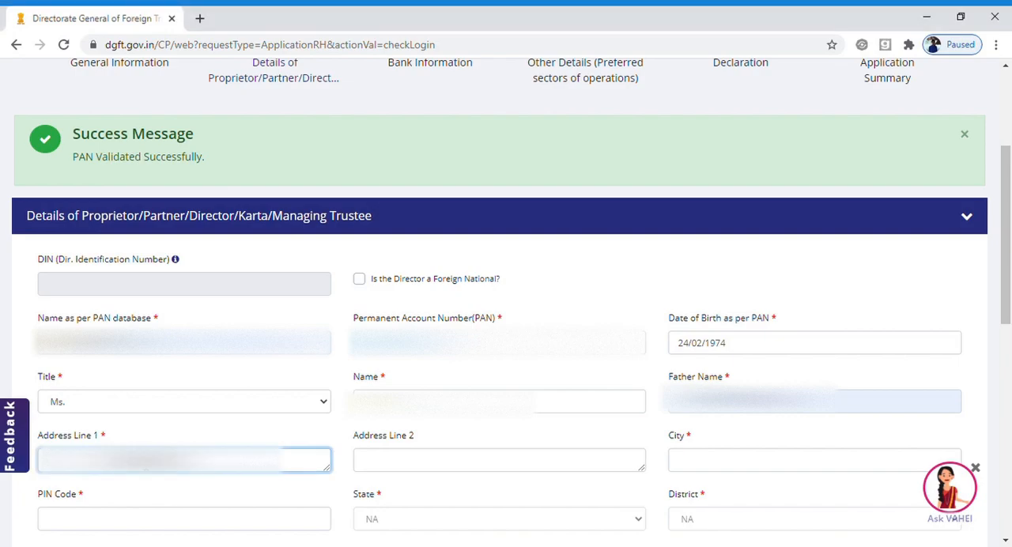
{"action": "key", "text": "Tab"}
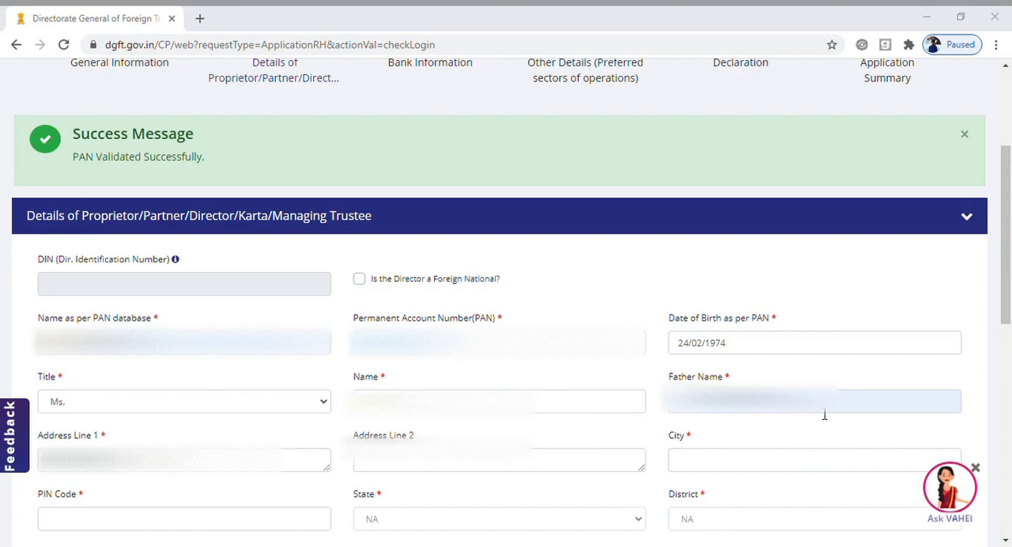
{"action": "left_click", "coordinate": [447, 476]}
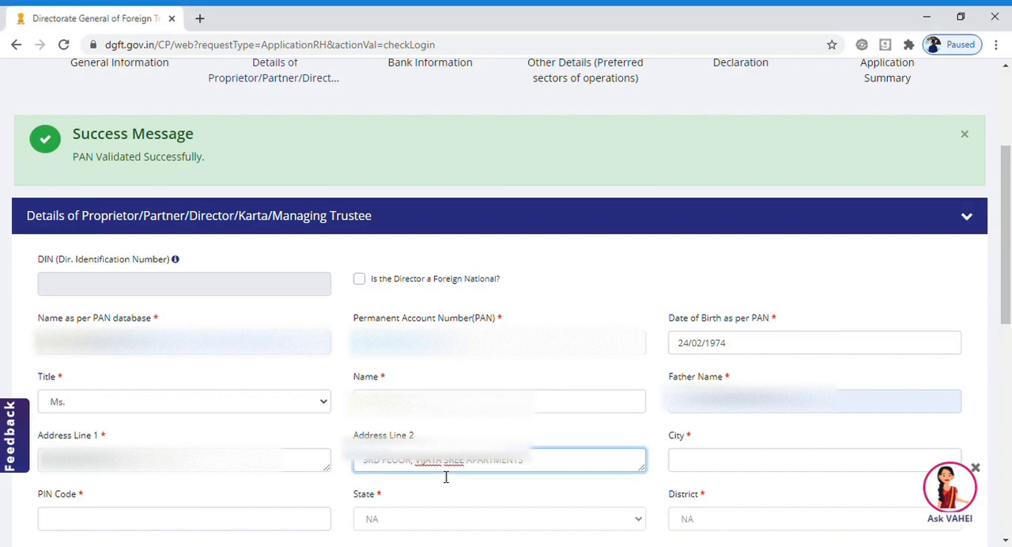
Enter the city and postal PIN code of the first partner's address.
{"action": "left_click", "coordinate": [710, 461]}
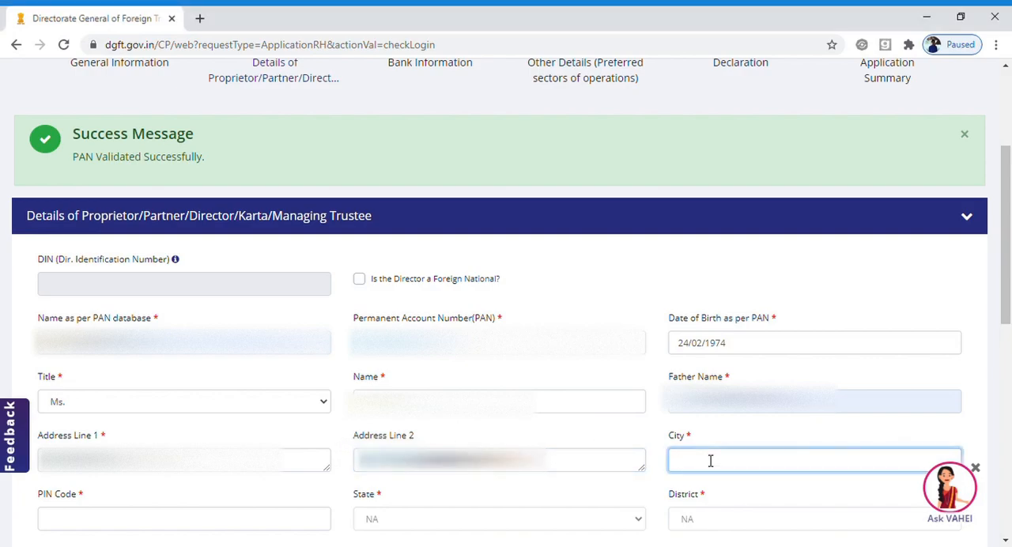
{"action": "type", "text": "HYDERABAD"}
{"action": "key", "text": "Tab"}
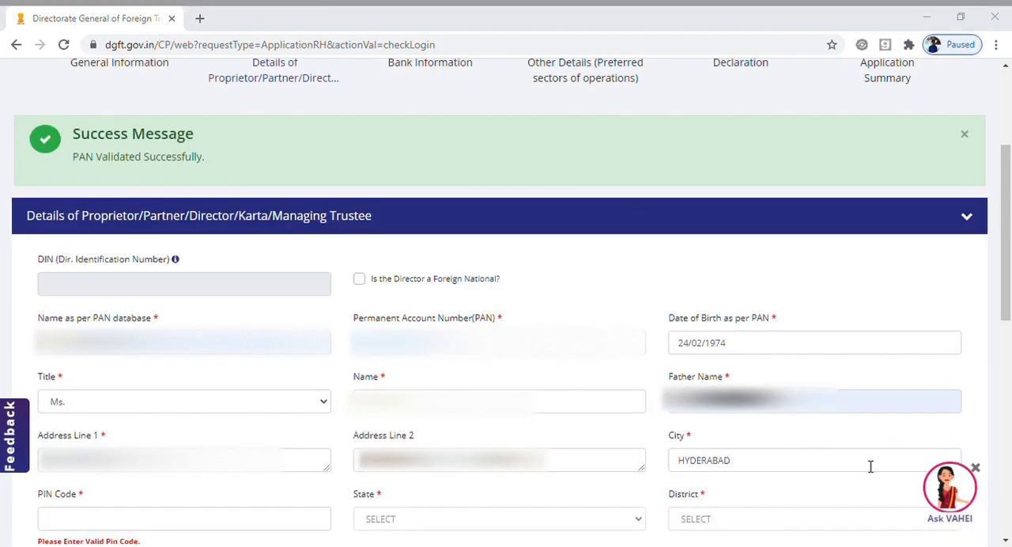
{"action": "key", "text": "alt+Tab"}
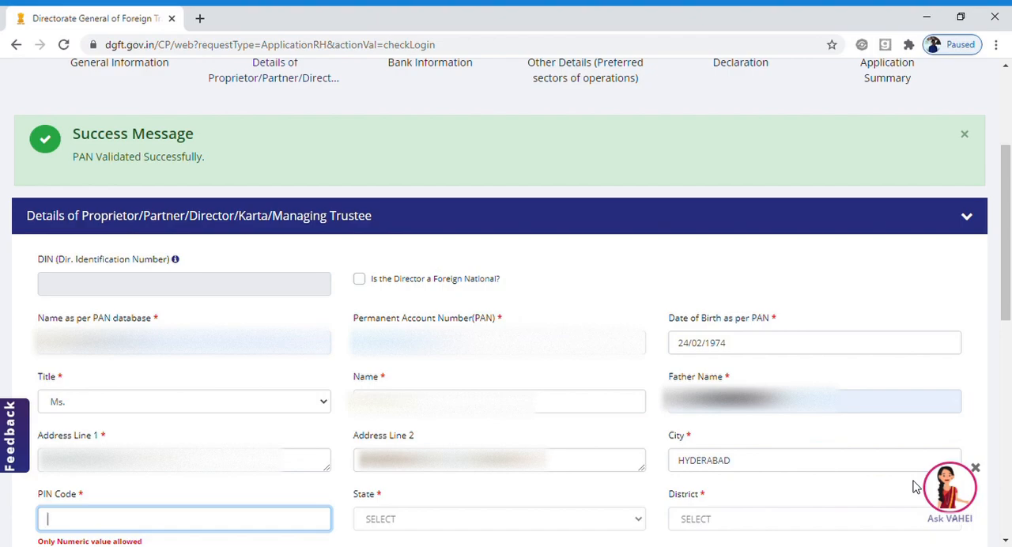
{"action": "type", "text": "5000"}
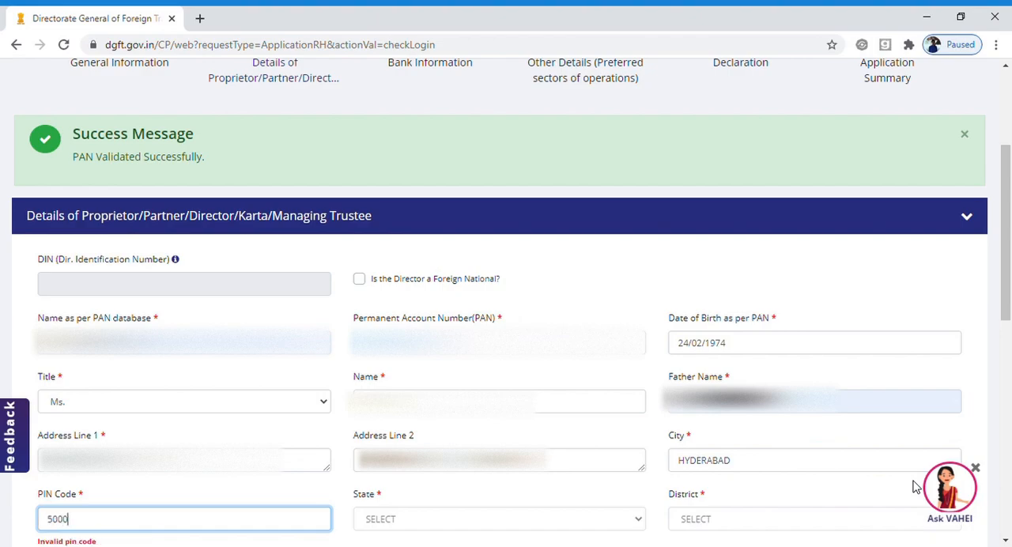
{"action": "type", "text": "28"}
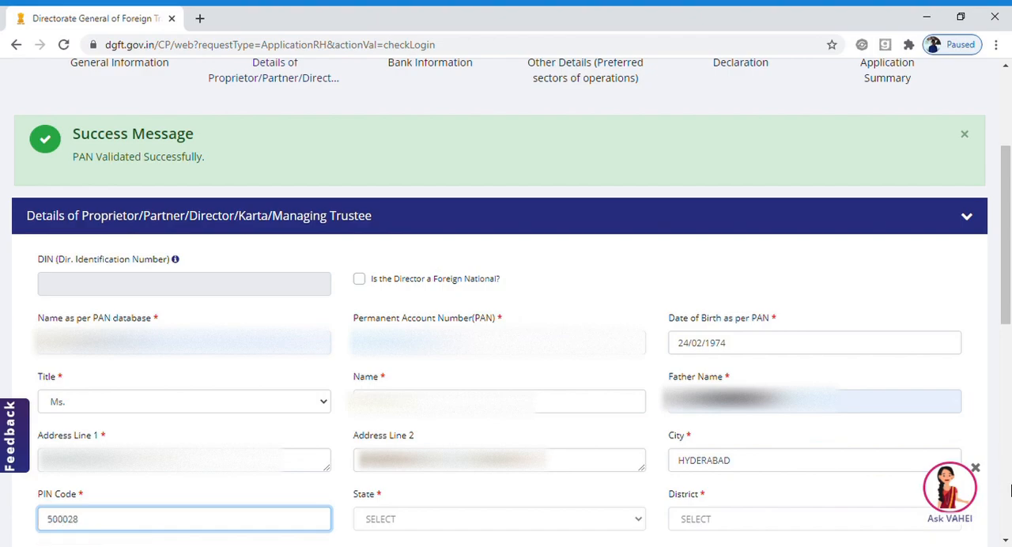
Enter the first partner's mobile number and add the partner to the table.
{"action": "left_click_drag", "start_coordinate": [1010, 269], "coordinate": [1009, 355]}
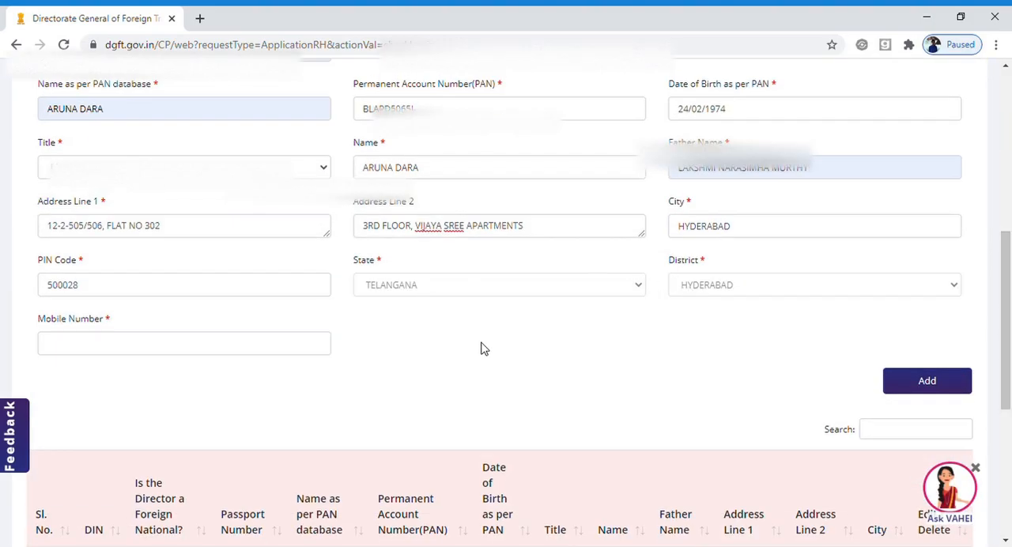
{"action": "left_click", "coordinate": [136, 349]}
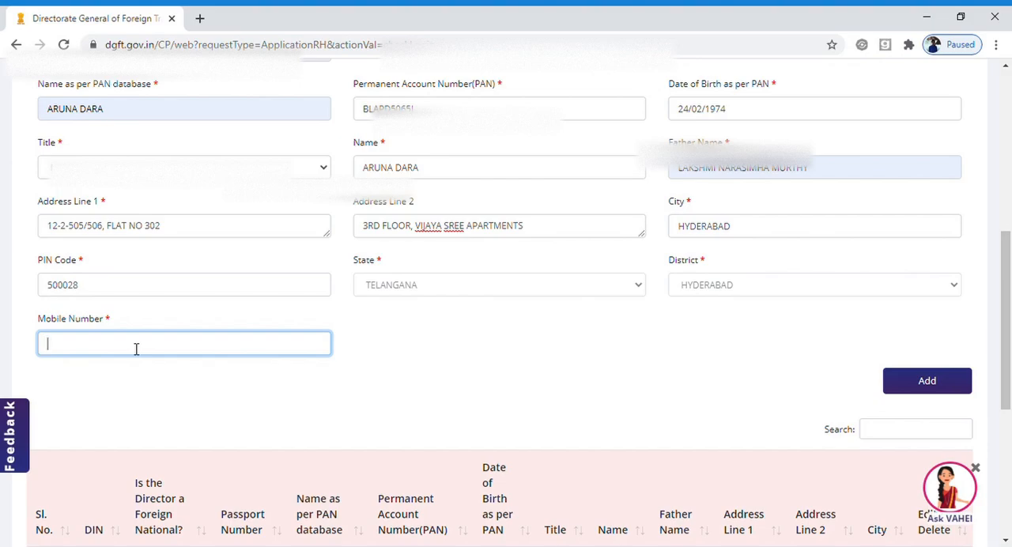
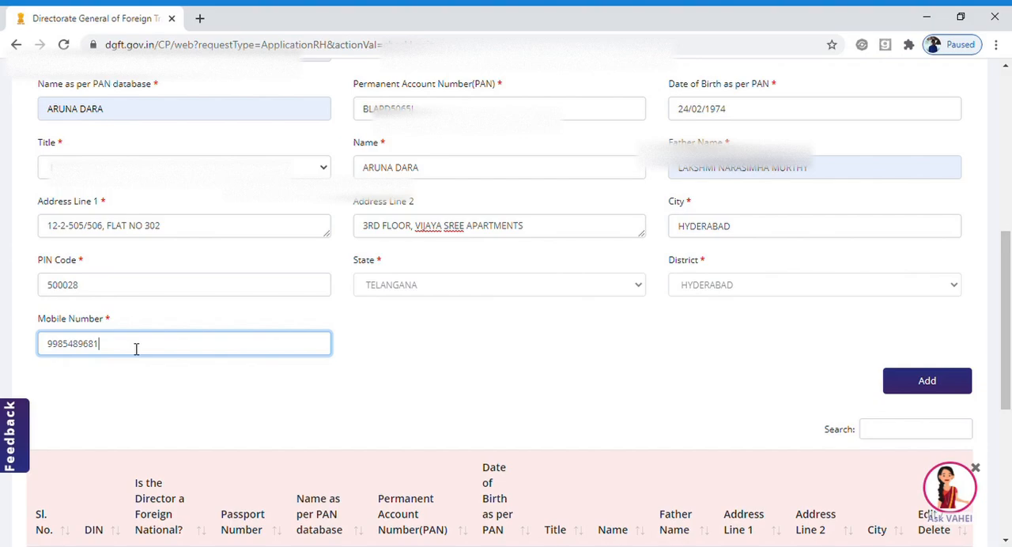
{"action": "left_click", "coordinate": [948, 383]}
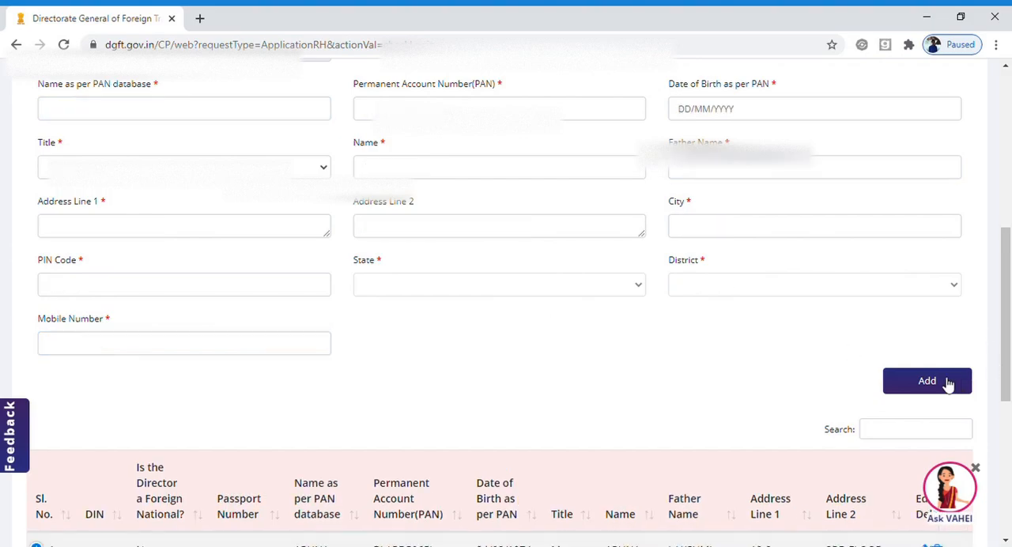
Enter the second partner's Permanent Account Number and fill in the name as per the PAN database and the partner name.
{"action": "left_click_drag", "start_coordinate": [1006, 315], "coordinate": [1006, 253]}
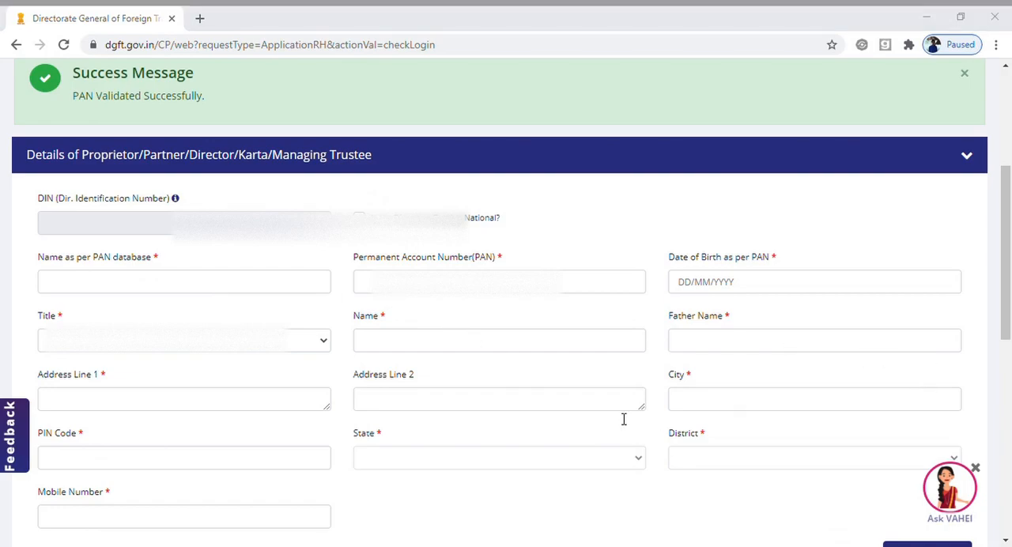
{"action": "left_click", "coordinate": [404, 283]}
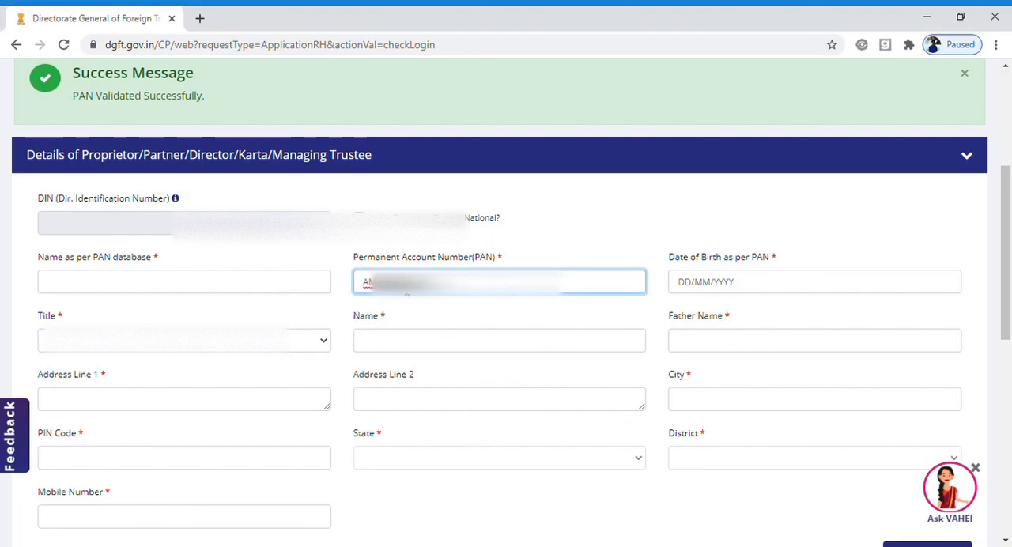
{"action": "left_click", "coordinate": [164, 286]}
{"action": "left_click", "coordinate": [514, 321]}
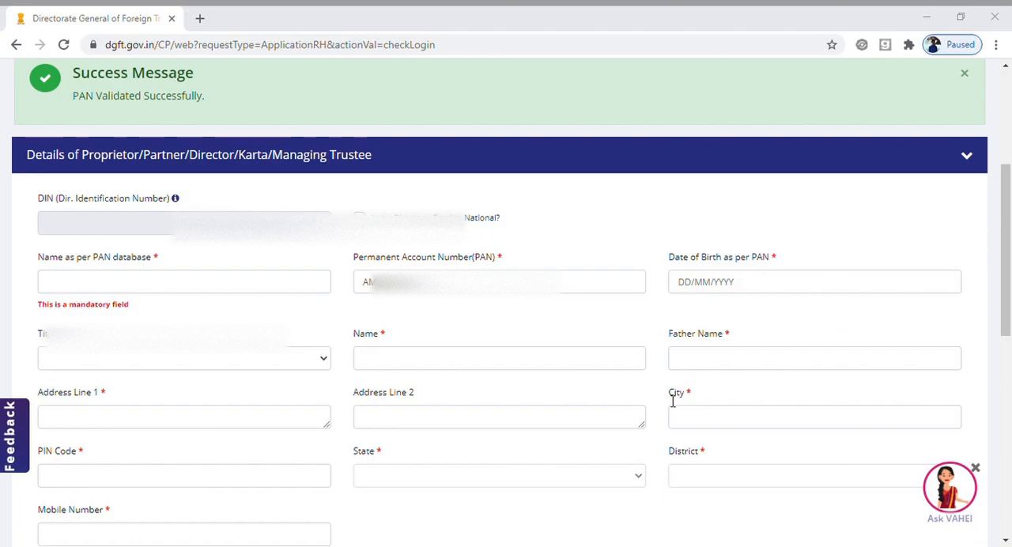
{"action": "left_click", "coordinate": [108, 292]}
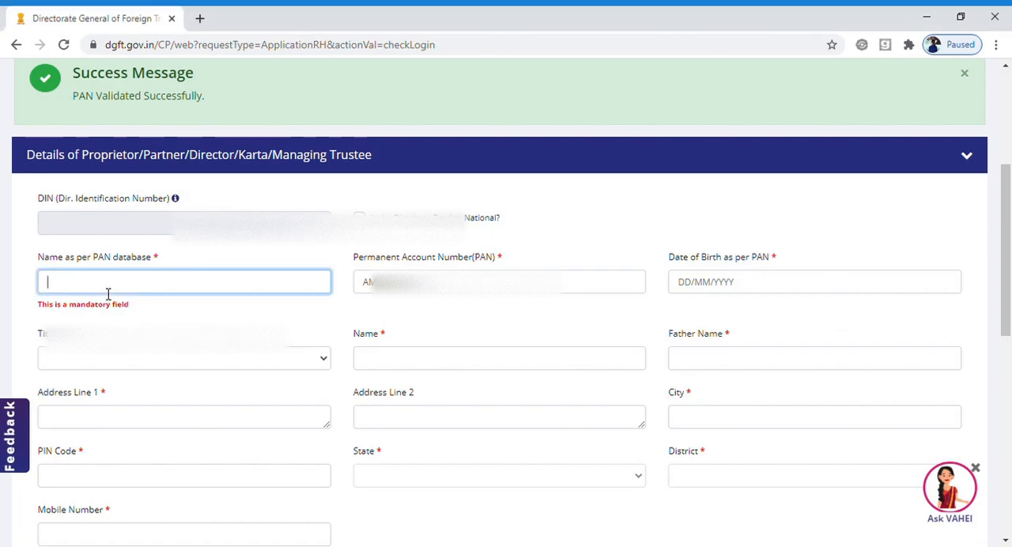
{"action": "left_click", "coordinate": [545, 324]}
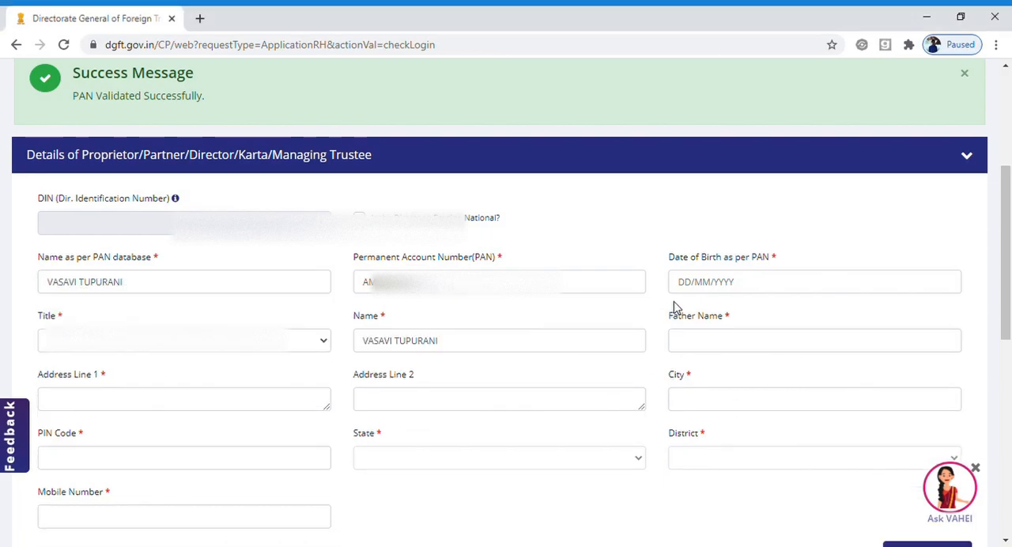
Fill in the second partner's date of birth as per PAN.
{"action": "left_click", "coordinate": [679, 291]}
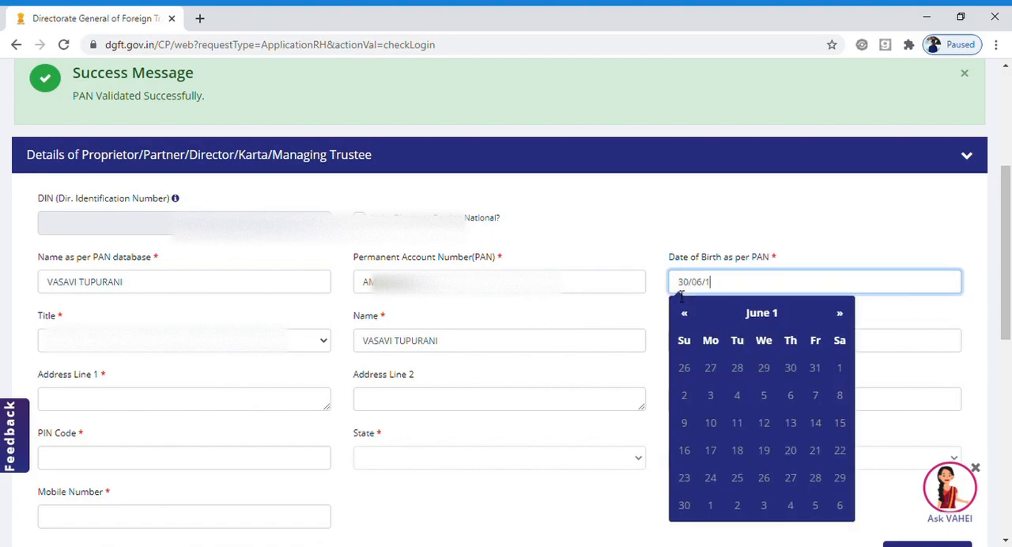
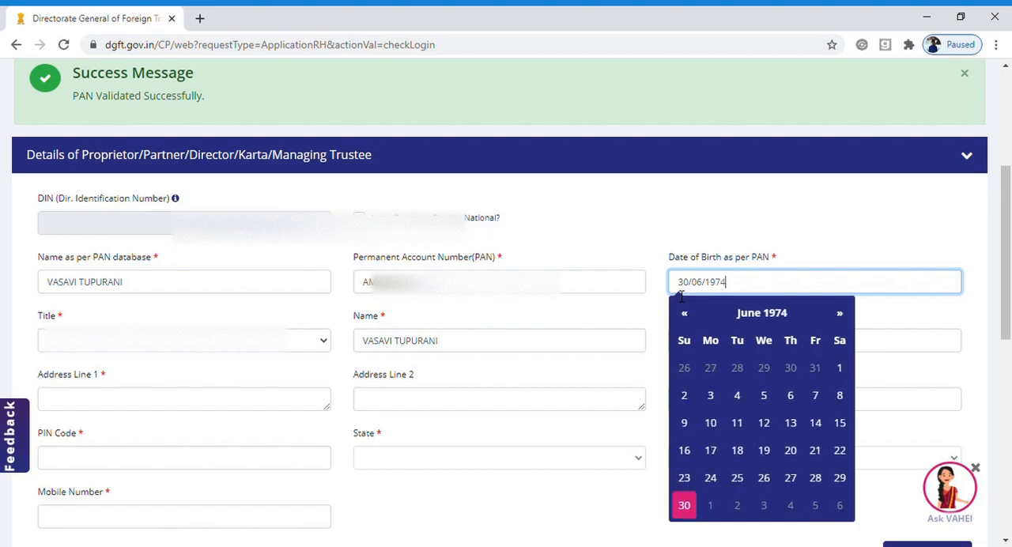
{"action": "left_click", "coordinate": [317, 325]}
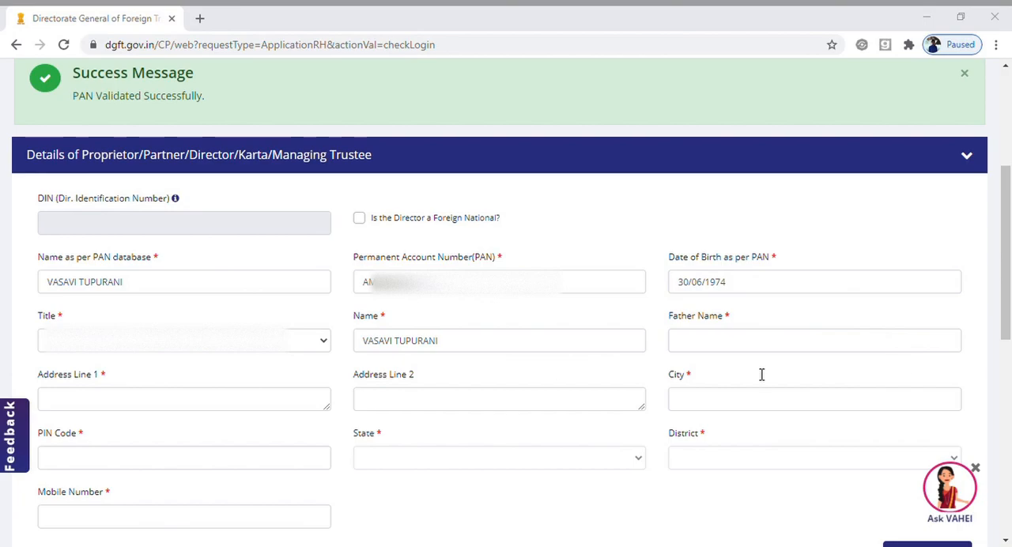
Set the second partner's title to Ms. and fill in the father's name.
{"action": "left_click", "coordinate": [206, 351]}
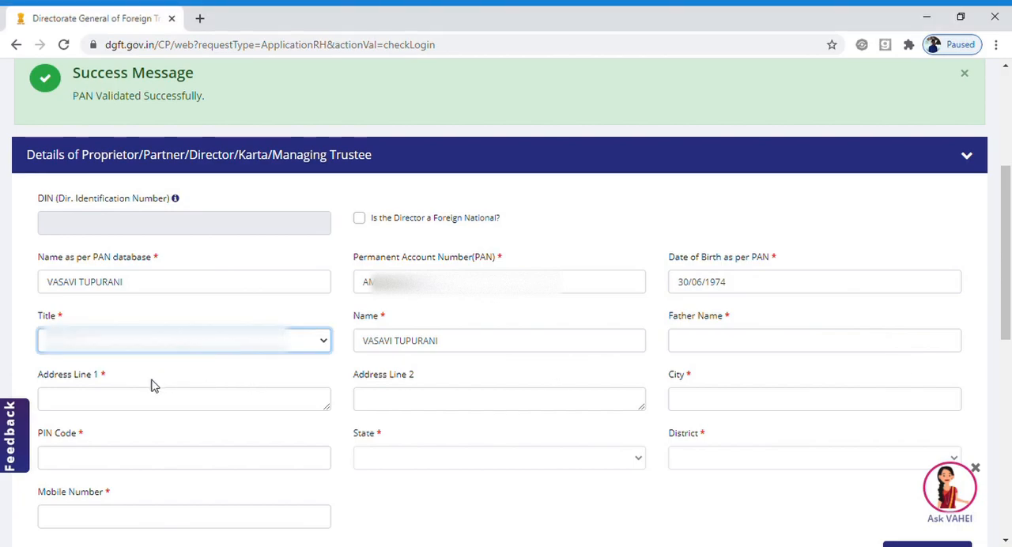
{"action": "left_click", "coordinate": [729, 342]}
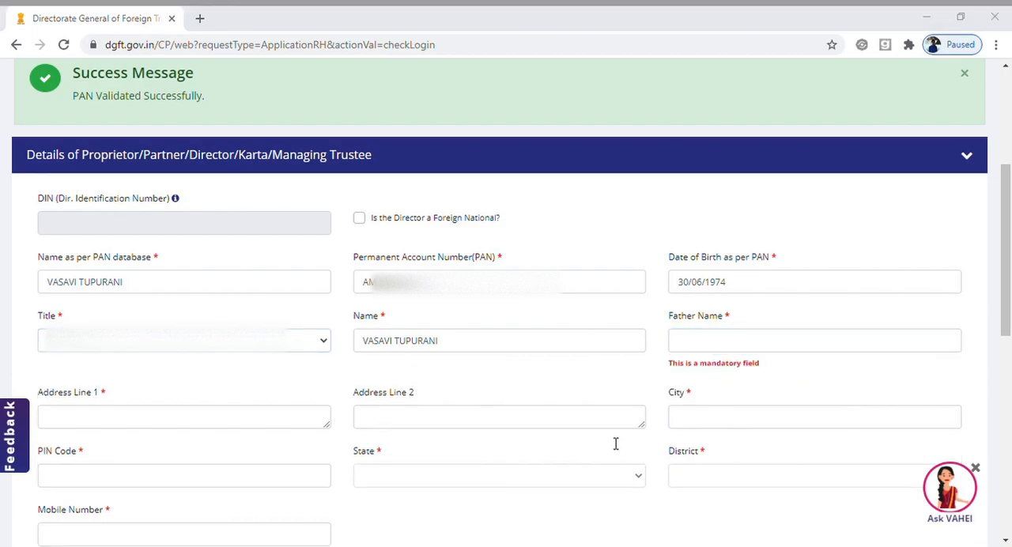
{"action": "left_click_drag", "start_coordinate": [513, 367], "coordinate": [736, 338]}
{"action": "left_click", "coordinate": [737, 337]}
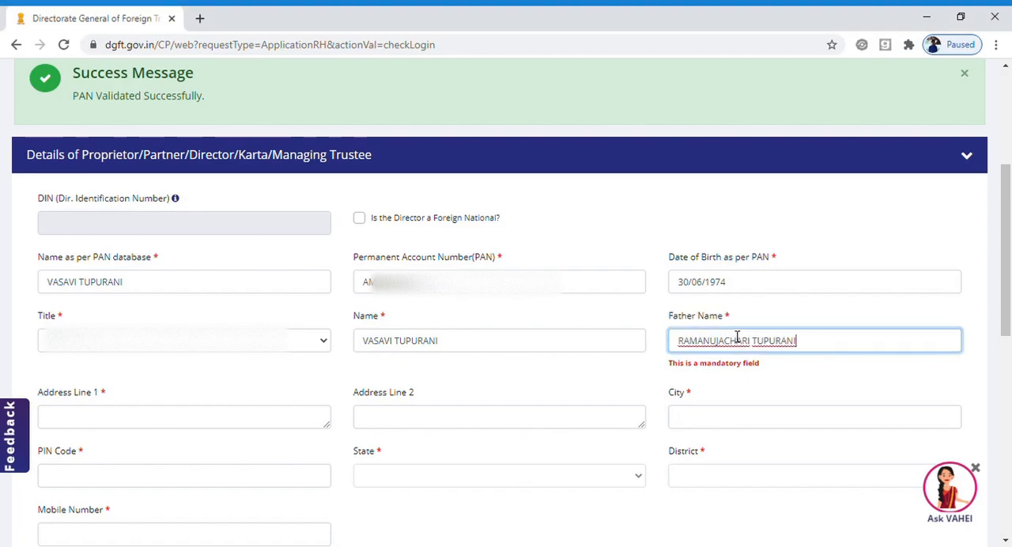
Fill in both address lines of the second partner's residential address.
{"action": "left_click", "coordinate": [153, 424]}
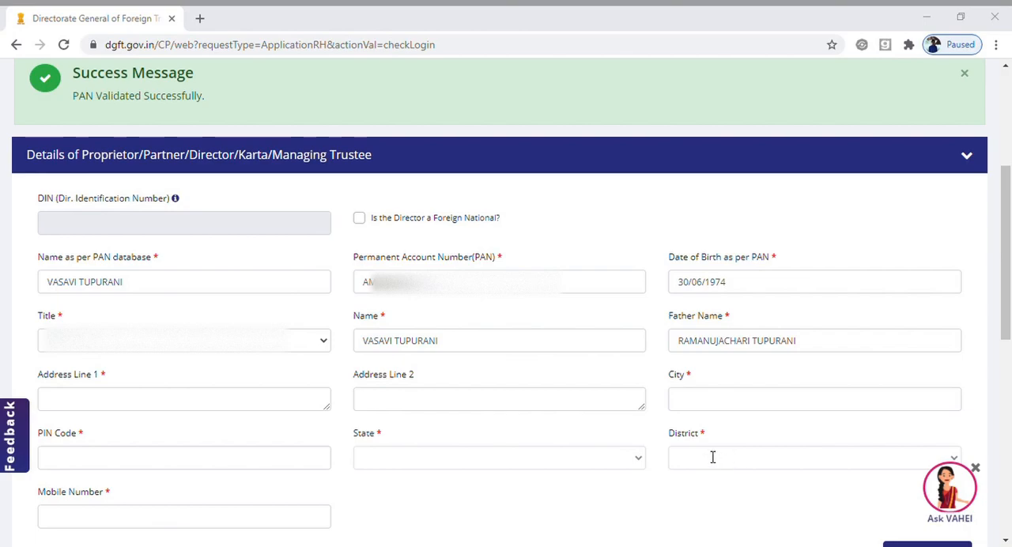
{"action": "left_click", "coordinate": [139, 404]}
{"action": "key", "text": "Tab"}
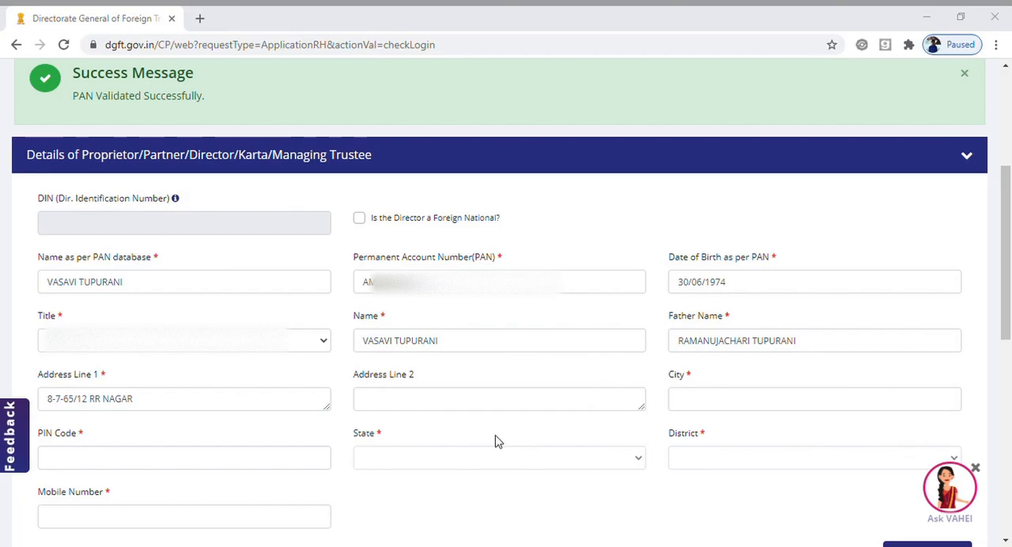
{"action": "left_click", "coordinate": [419, 406]}
{"action": "key", "text": "Tab"}
Enter the city and postal PIN code of the second partner's address.
{"action": "type", "text": "HYDERABAD"}
{"action": "key", "text": "Tab"}
{"action": "key", "text": "alt+Tab"}
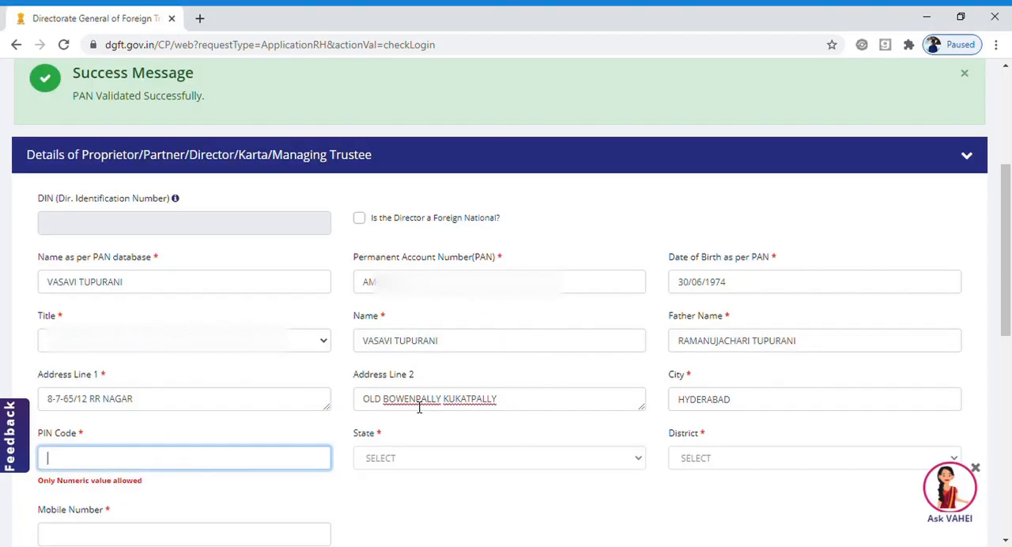
{"action": "type", "text": "500011"}
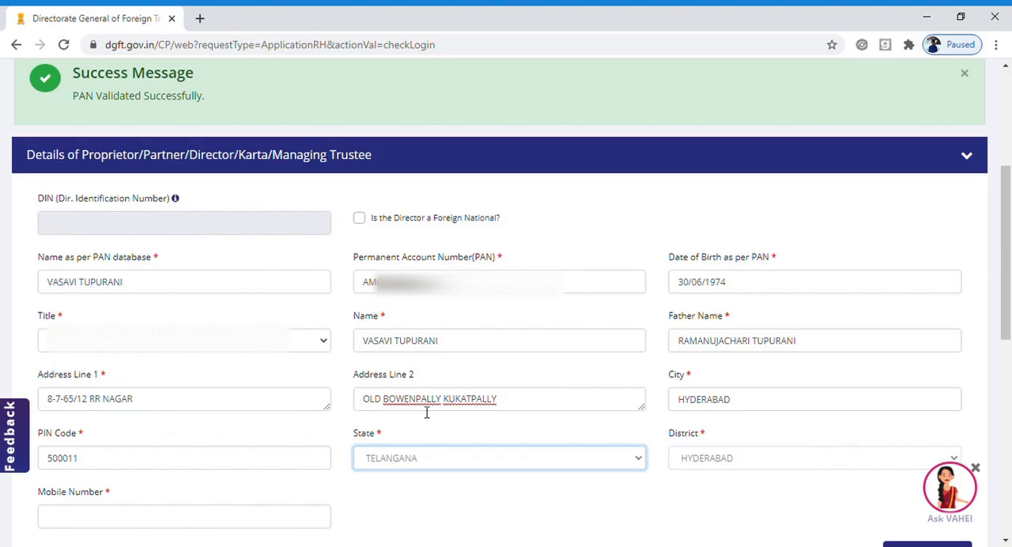
Enter the second partner's mobile number.
{"action": "left_click_drag", "start_coordinate": [1008, 294], "coordinate": [283, 355]}
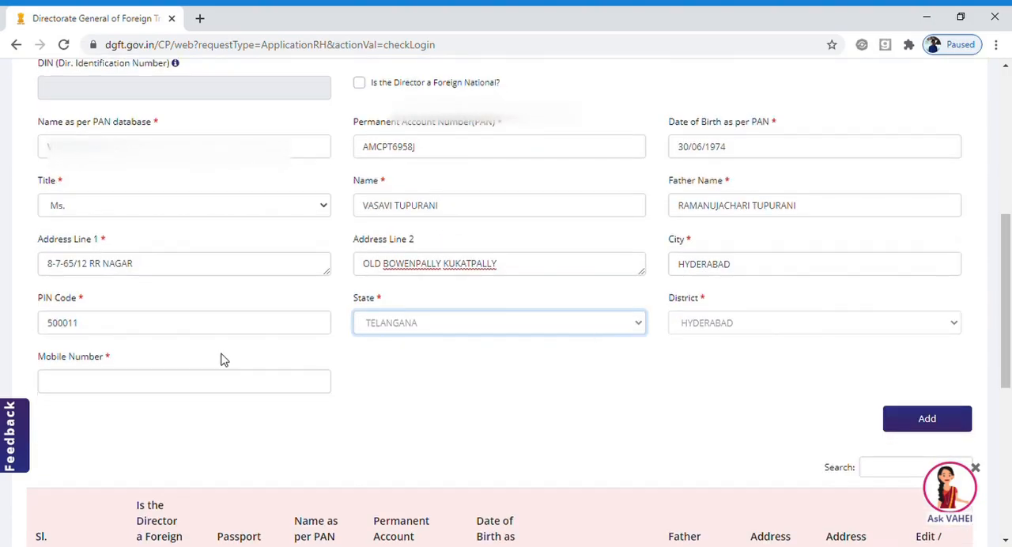
{"action": "left_click", "coordinate": [149, 393]}
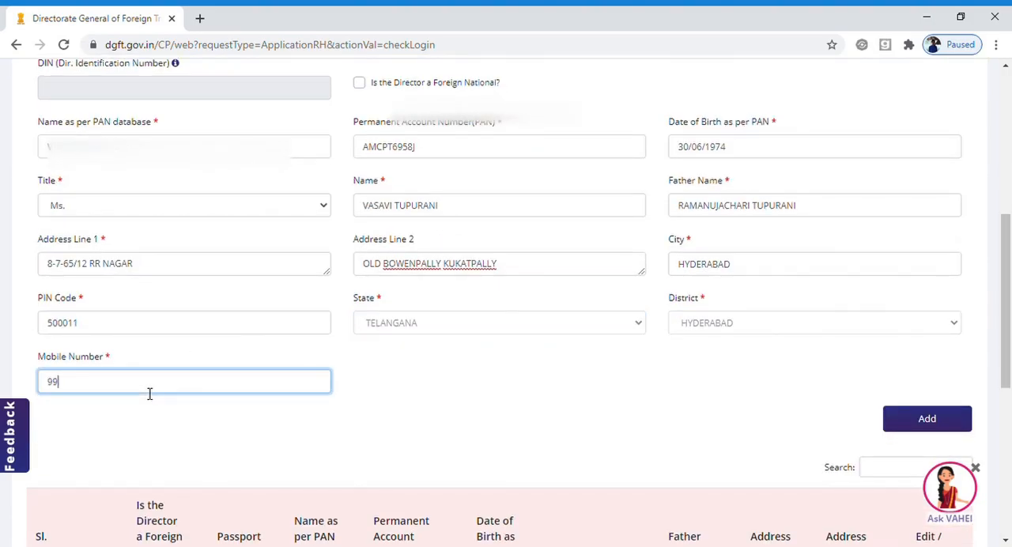
Add the second partner to the table and save the partner details to proceed to the Bank Information stage.
{"action": "left_click", "coordinate": [949, 421]}
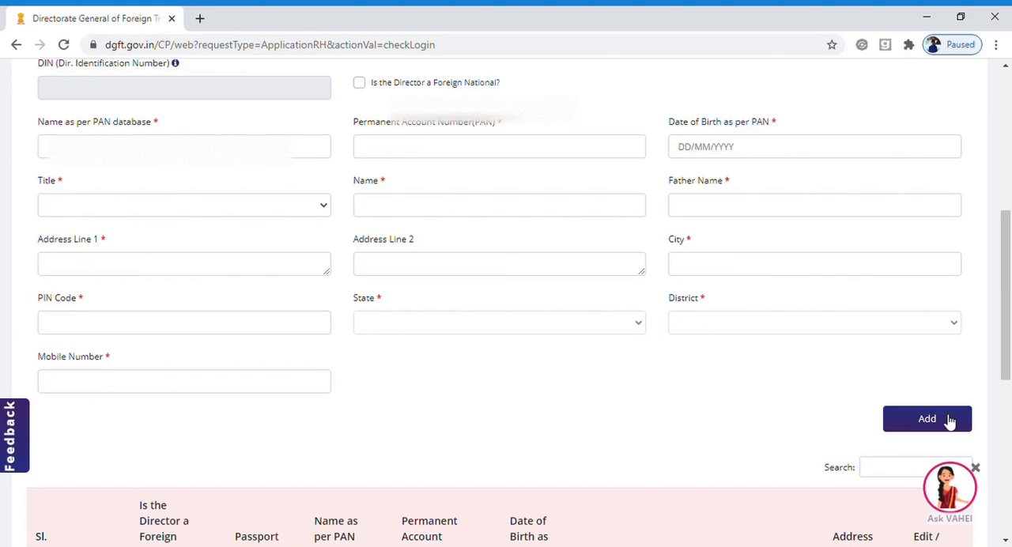
{"action": "left_click_drag", "start_coordinate": [1008, 340], "coordinate": [1006, 402]}
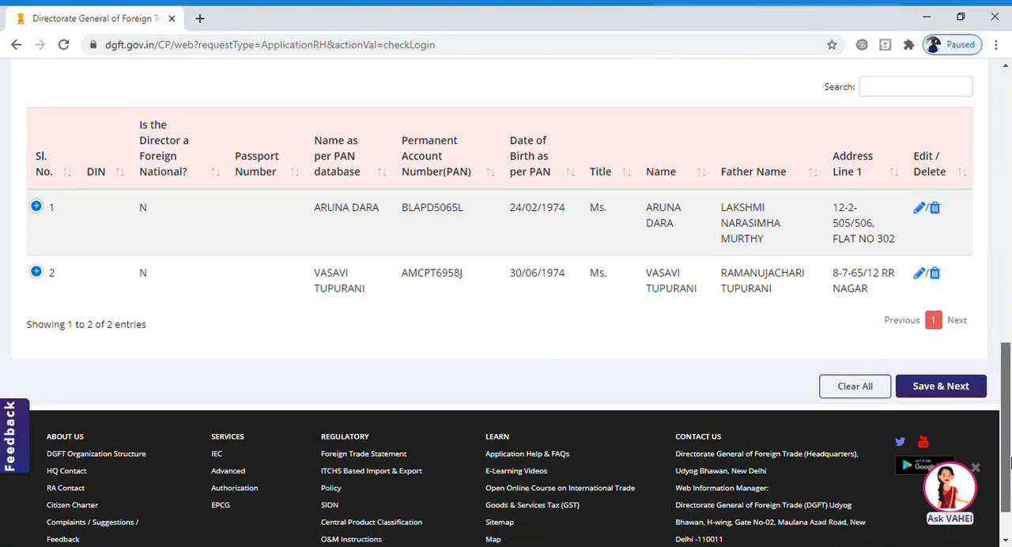
{"action": "left_click", "coordinate": [929, 382]}
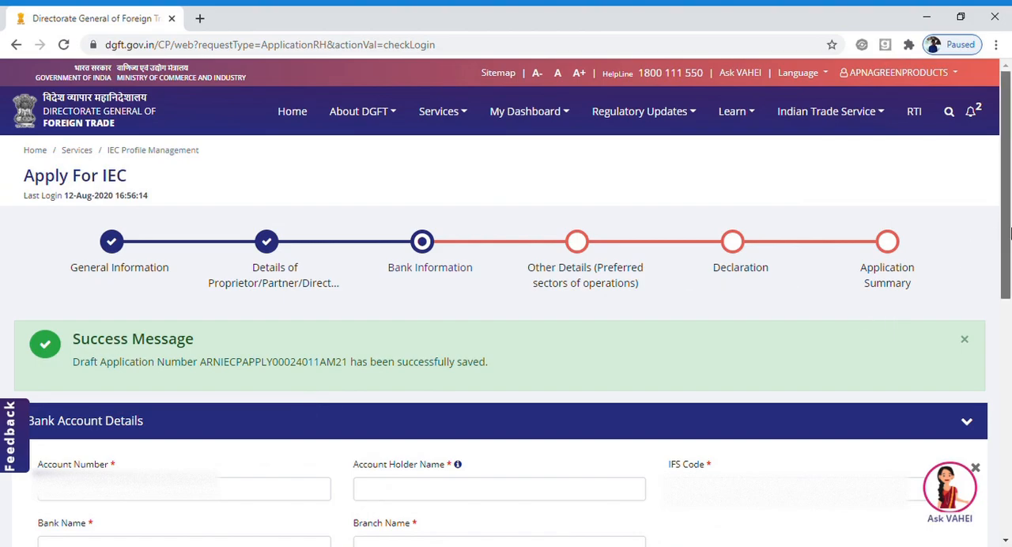
Enter the firm's bank account number in the Bank Account Details.
{"action": "left_click_drag", "start_coordinate": [1010, 232], "coordinate": [1010, 337]}
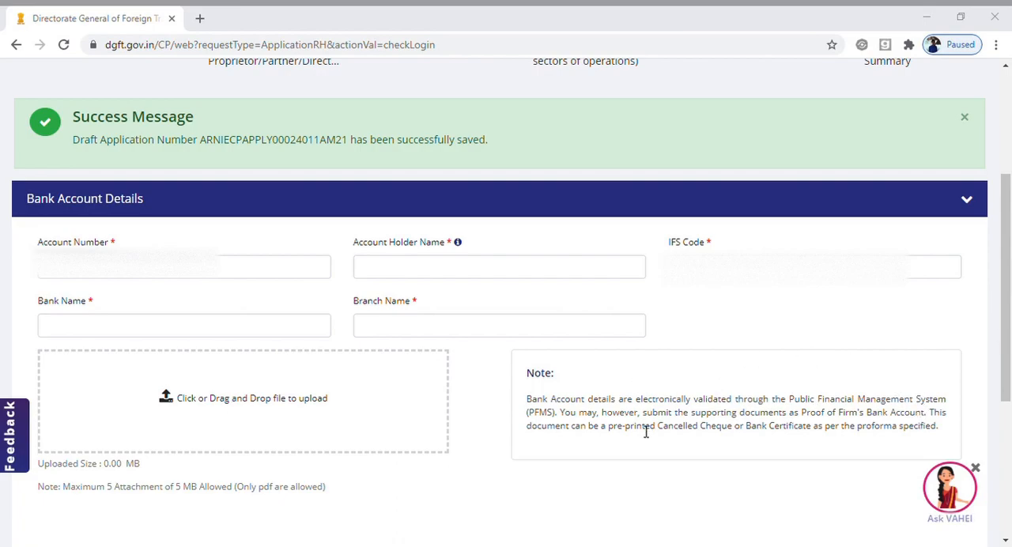
{"action": "left_click", "coordinate": [110, 276]}
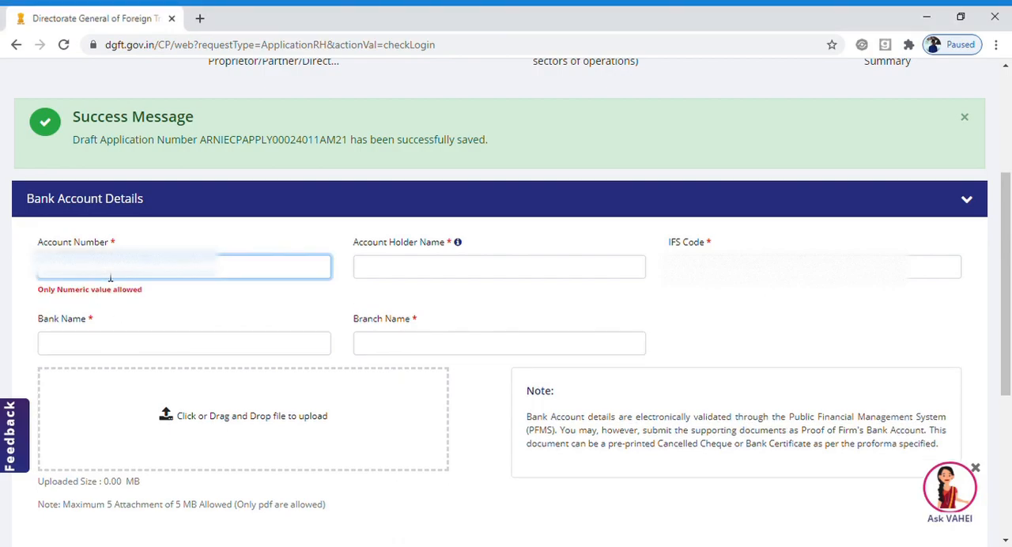
{"action": "key", "text": "alt+Tab"}
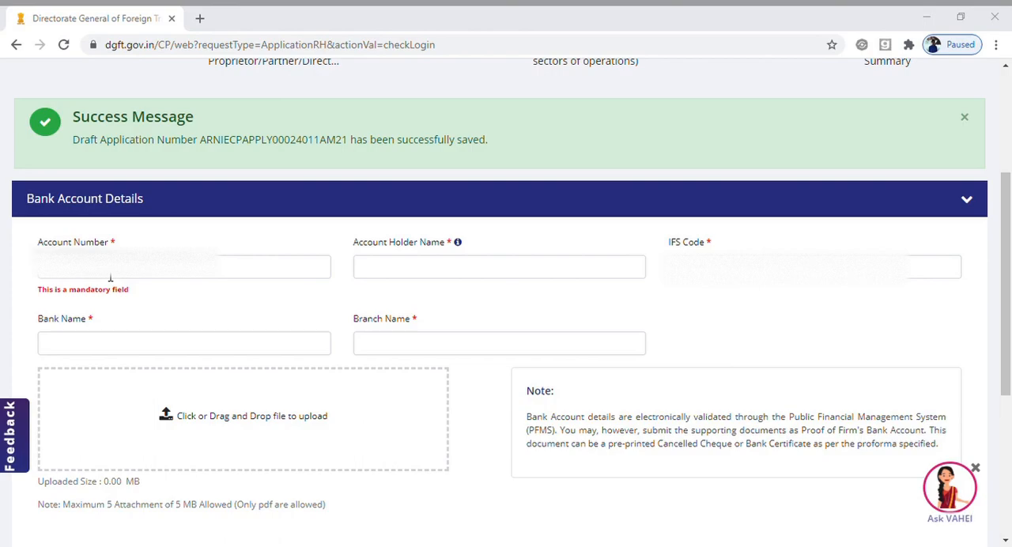
{"action": "left_click", "coordinate": [110, 273]}
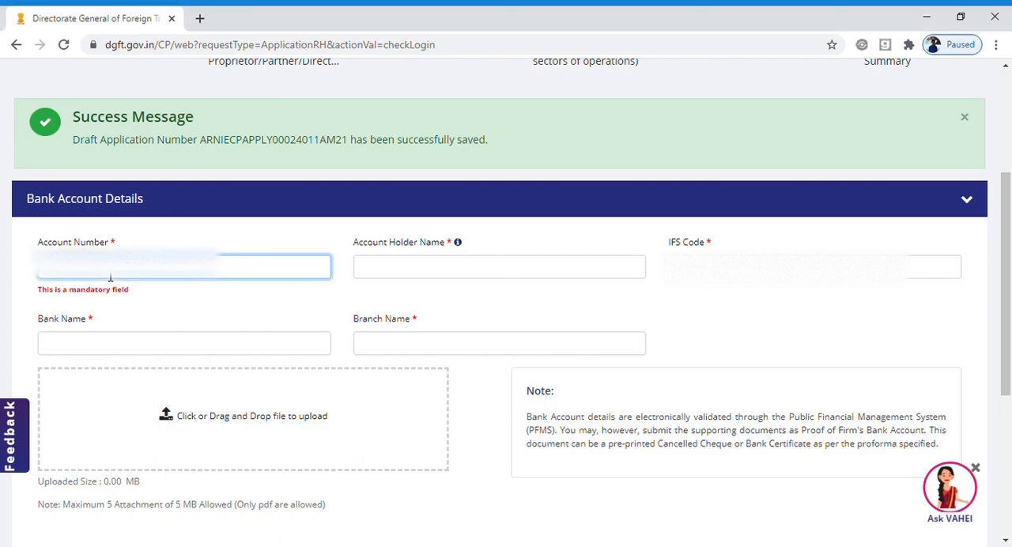
{"action": "key", "text": "ctrl+v"}
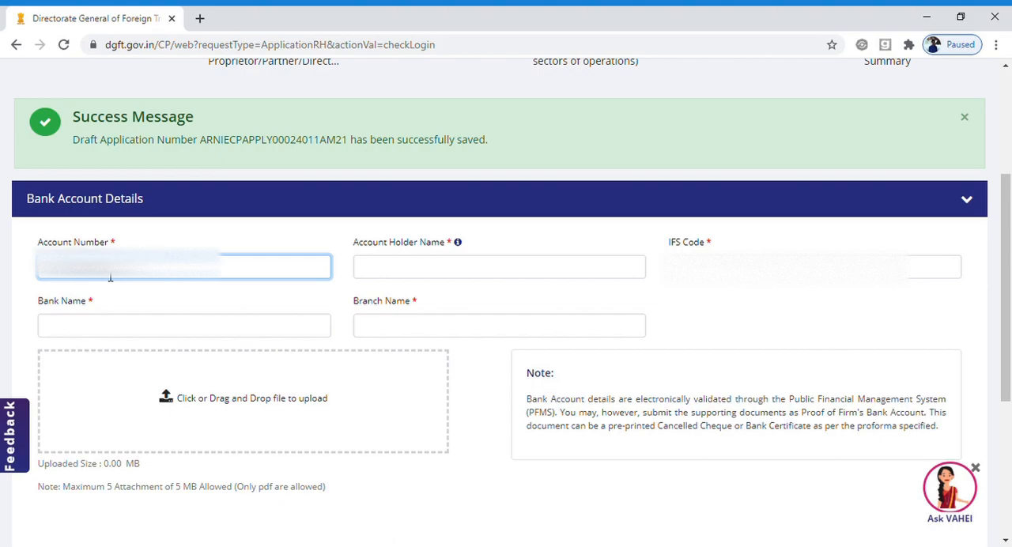
{"action": "key", "text": "Tab"}
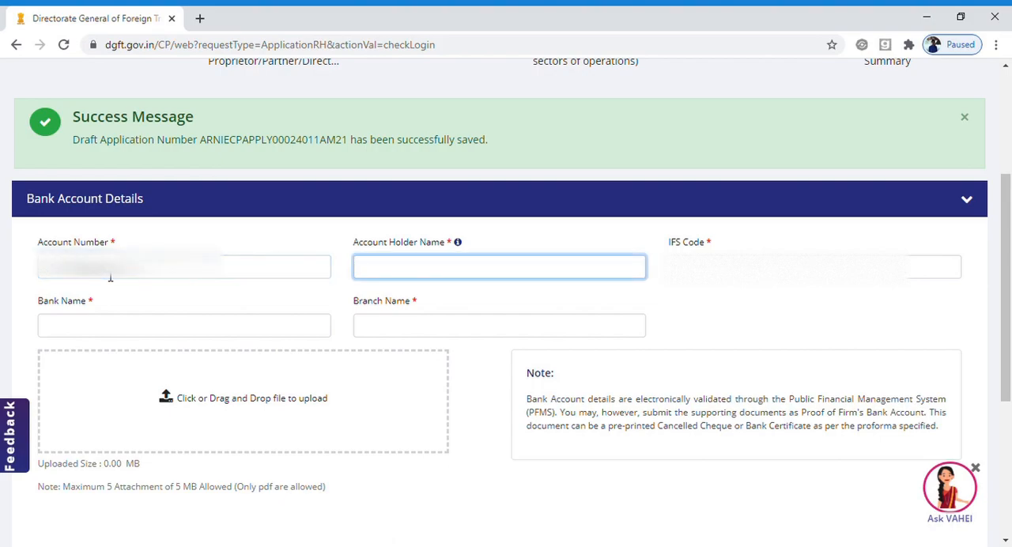
Enter APNA GREEN PRODUCTS as the account holder name and fill in the bank's IFS code.
{"action": "type", "text": "APNA"}
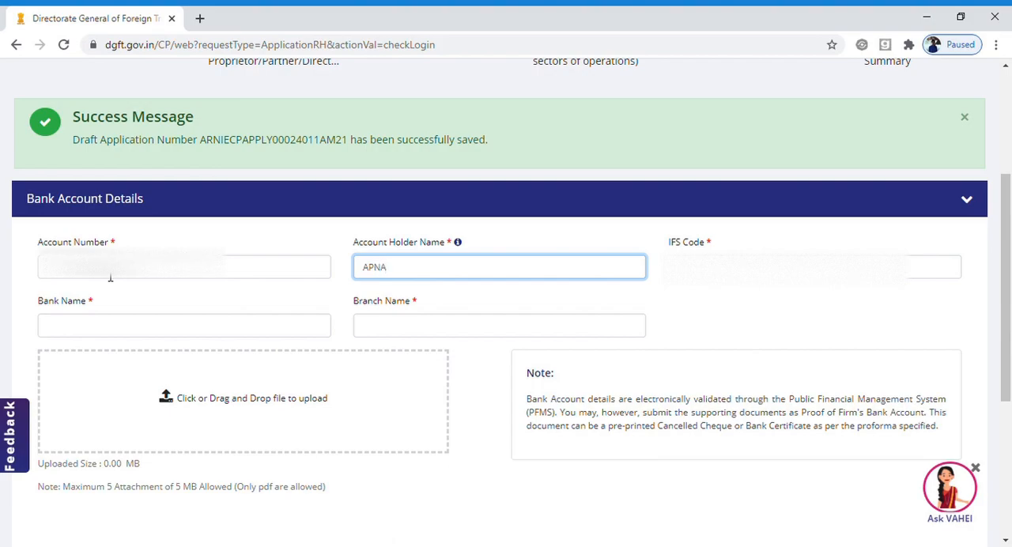
{"action": "type", "text": " GREEN PRODUCTS"}
{"action": "key", "text": "Tab"}
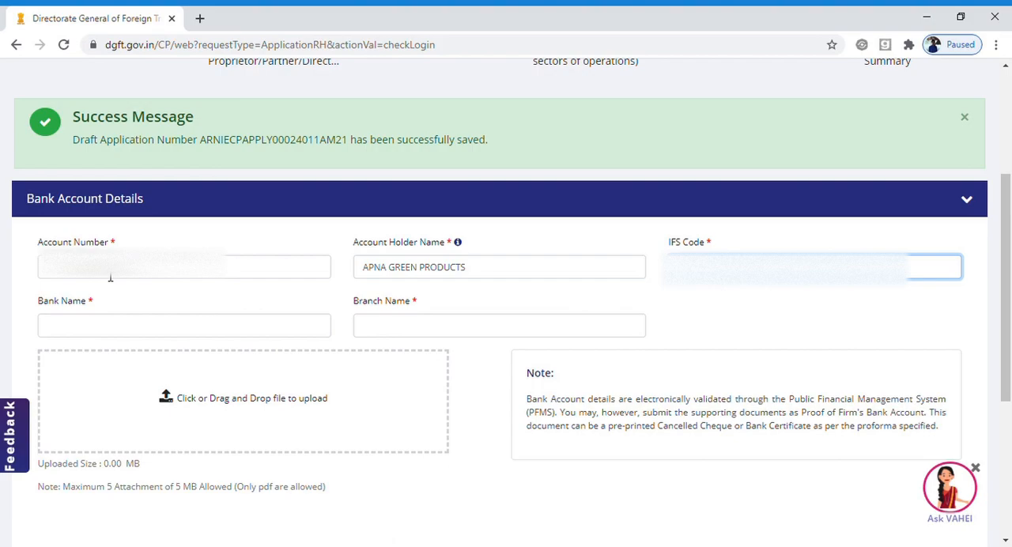
{"action": "key", "text": "ctrl+v"}
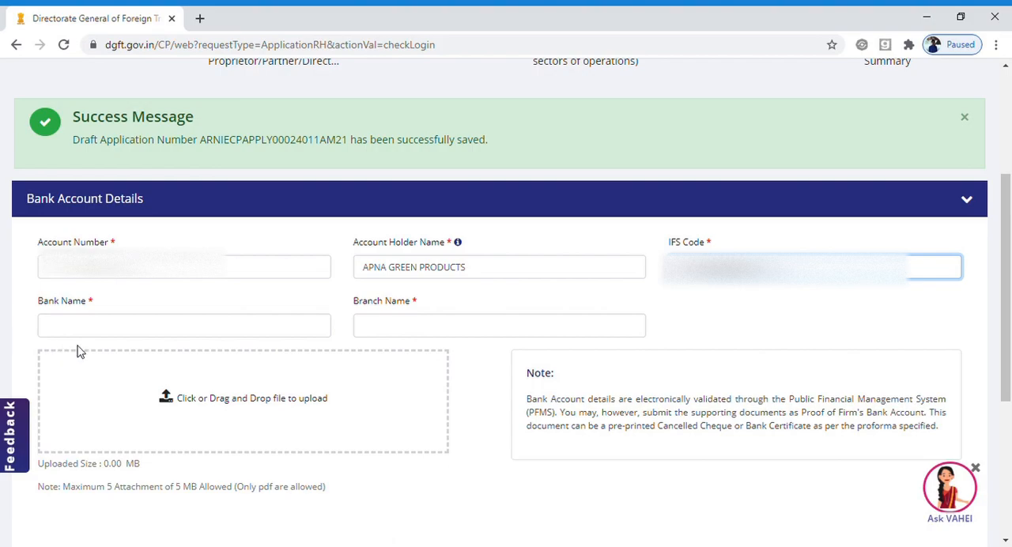
Set the bank name to BANK OF BAROD and the branch name to HITECH CITY.
{"action": "left_click", "coordinate": [95, 322]}
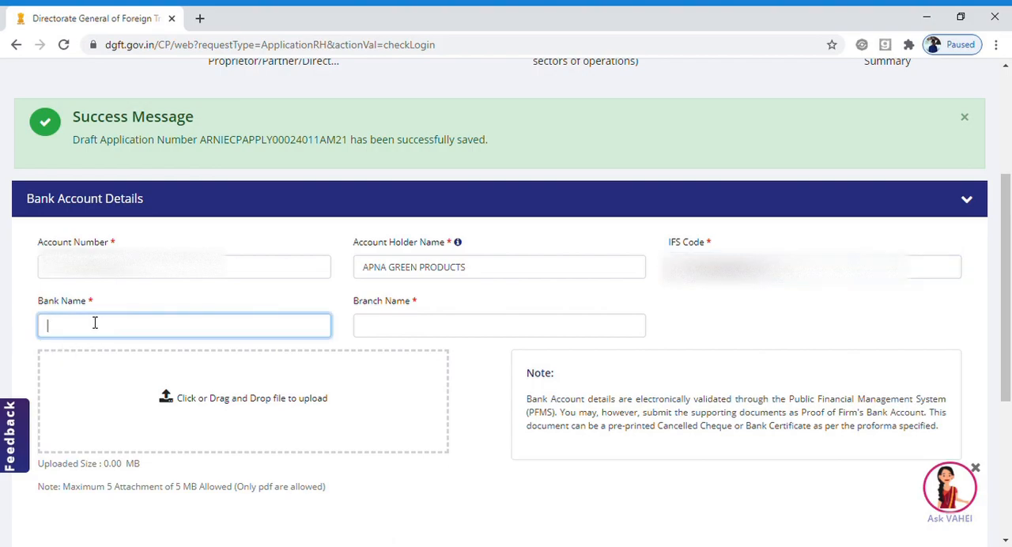
{"action": "type", "text": "BANK OF BAROD"}
{"action": "key", "text": "Tab"}
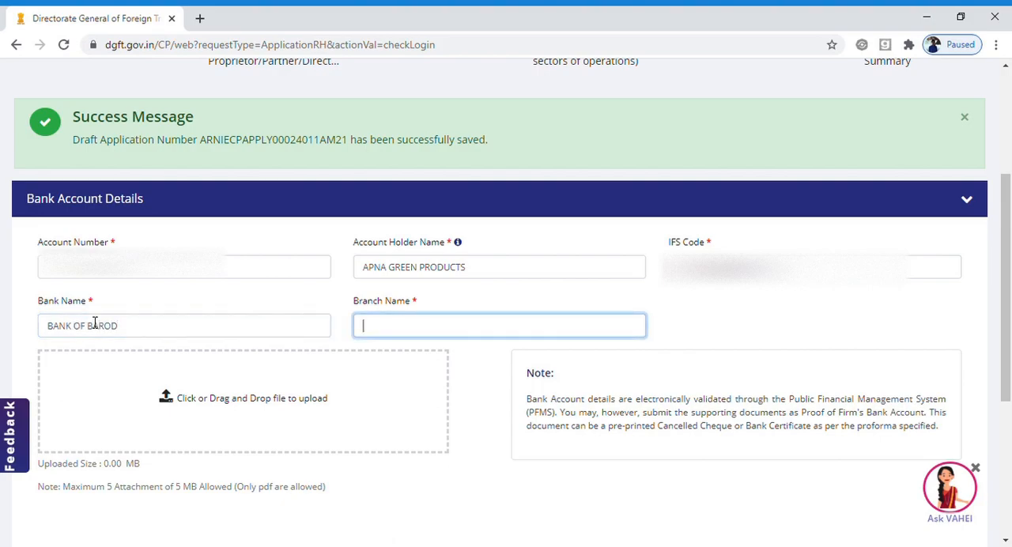
{"action": "type", "text": "HITECH CIY="}
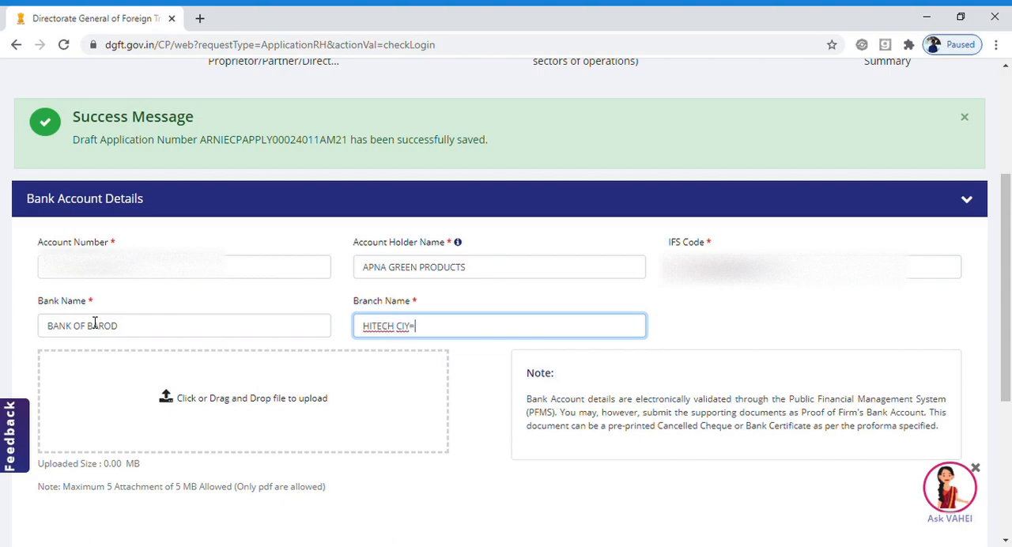
{"action": "key", "text": "BackSpace"}
{"action": "type", "text": "TY"}
Upload the supporting PDF document as proof of the firm's bank account.
{"action": "left_click", "coordinate": [200, 430]}
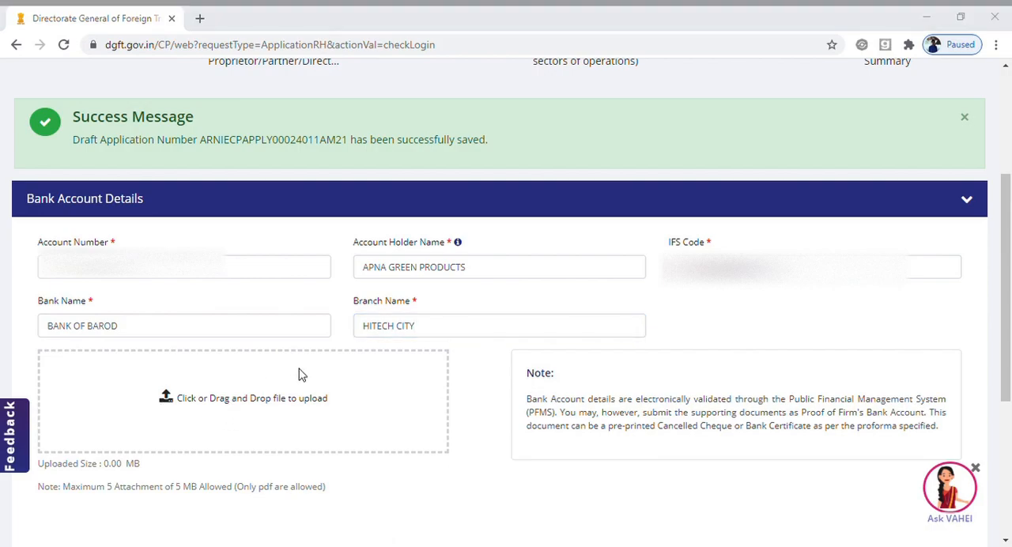
{"action": "double_click", "coordinate": [374, 173]}
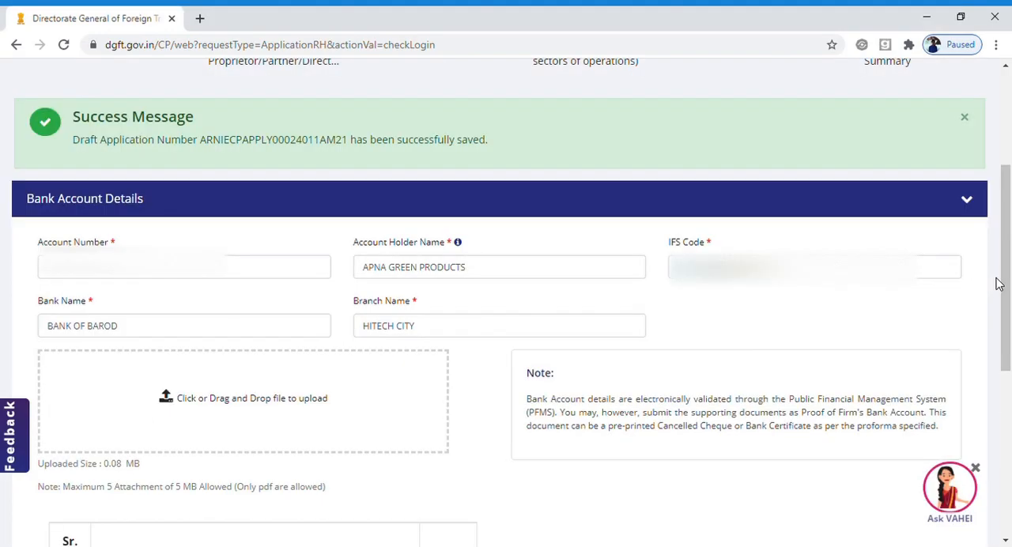
{"action": "left_click_drag", "start_coordinate": [999, 285], "coordinate": [783, 328]}
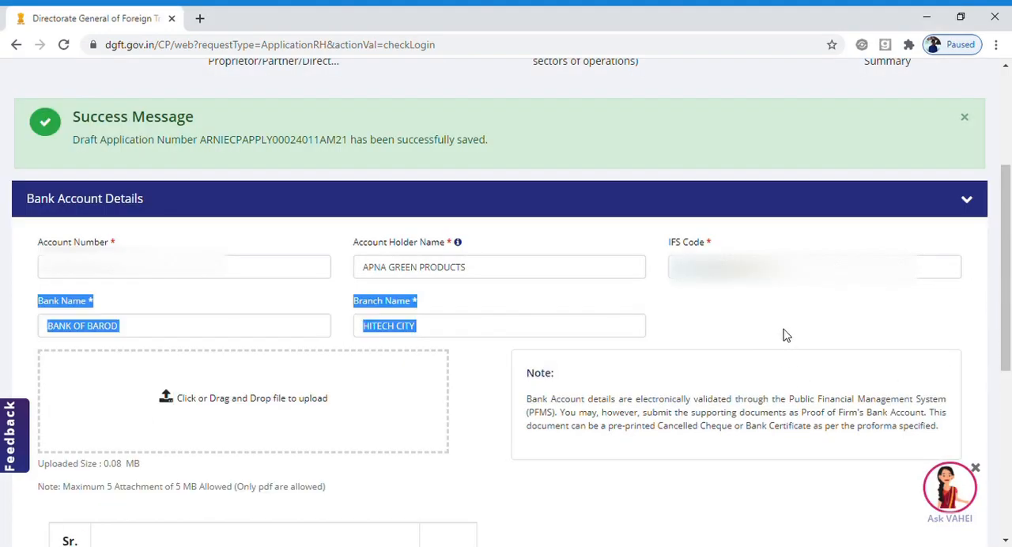
Save the bank account details with the attached cancelled cheque and proceed to the preferred sectors of operations.
{"action": "left_click", "coordinate": [783, 329]}
{"action": "left_click_drag", "start_coordinate": [1010, 304], "coordinate": [1011, 475]}
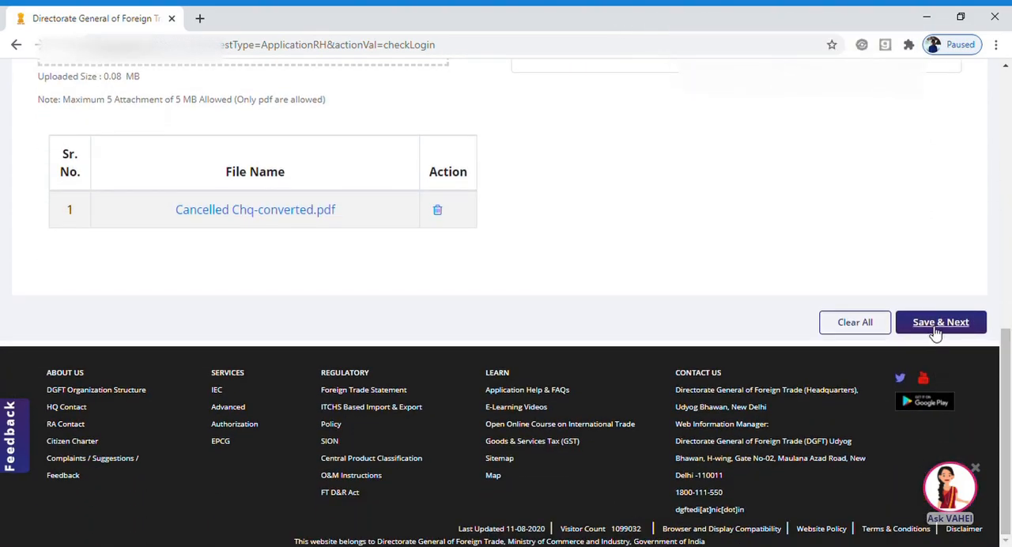
{"action": "left_click", "coordinate": [934, 327]}
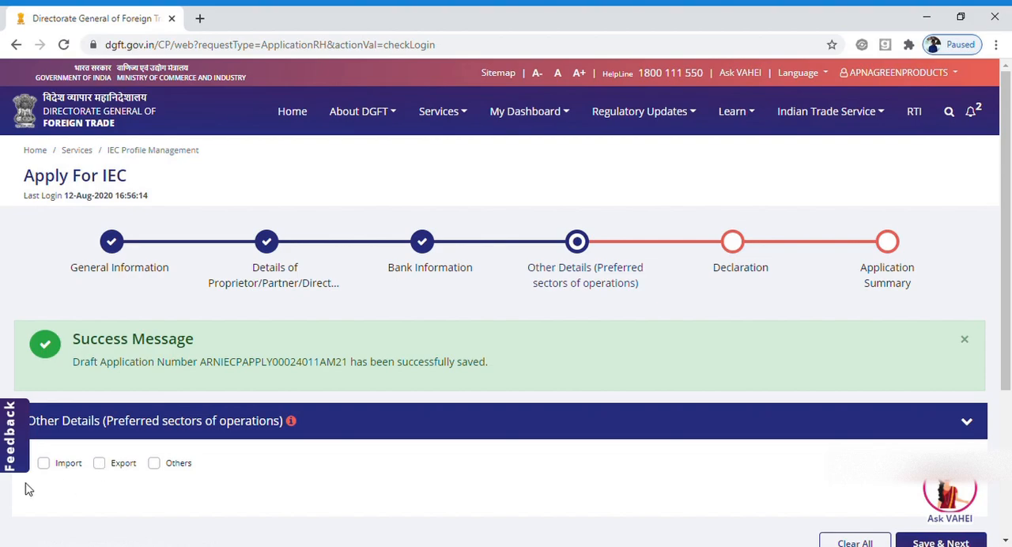
Try to save Import and Export as the preferred sectors of operations.
{"action": "left_click", "coordinate": [44, 464]}
{"action": "scroll", "coordinate": [1010, 232], "scroll_direction": "down", "scroll_amount": 3}
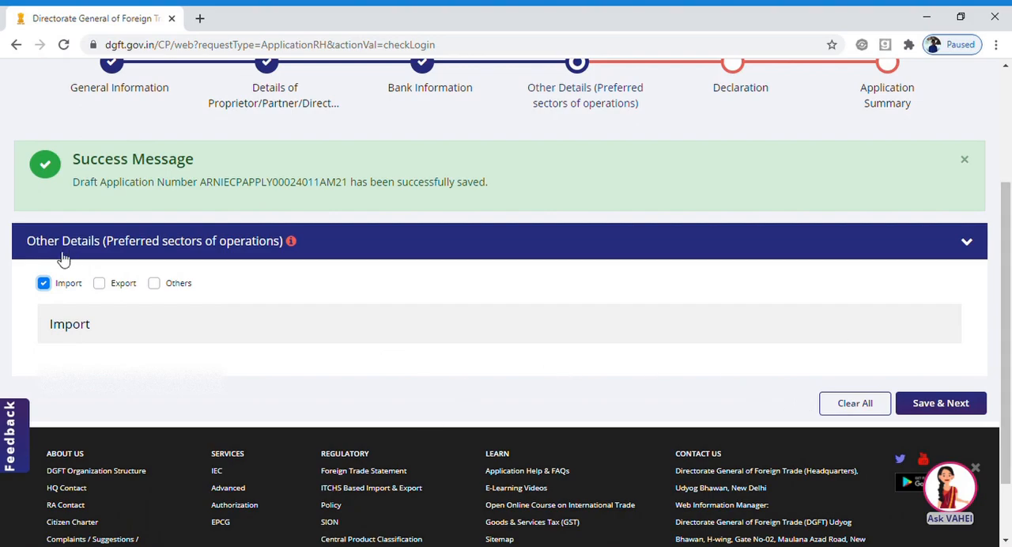
{"action": "left_click", "coordinate": [99, 284]}
{"action": "left_click", "coordinate": [44, 284]}
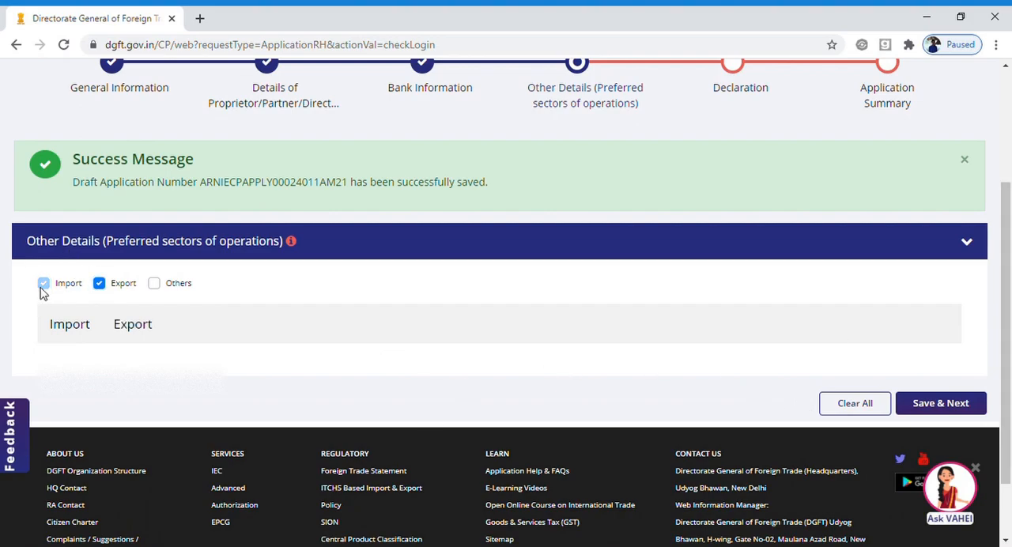
{"action": "left_click", "coordinate": [99, 285]}
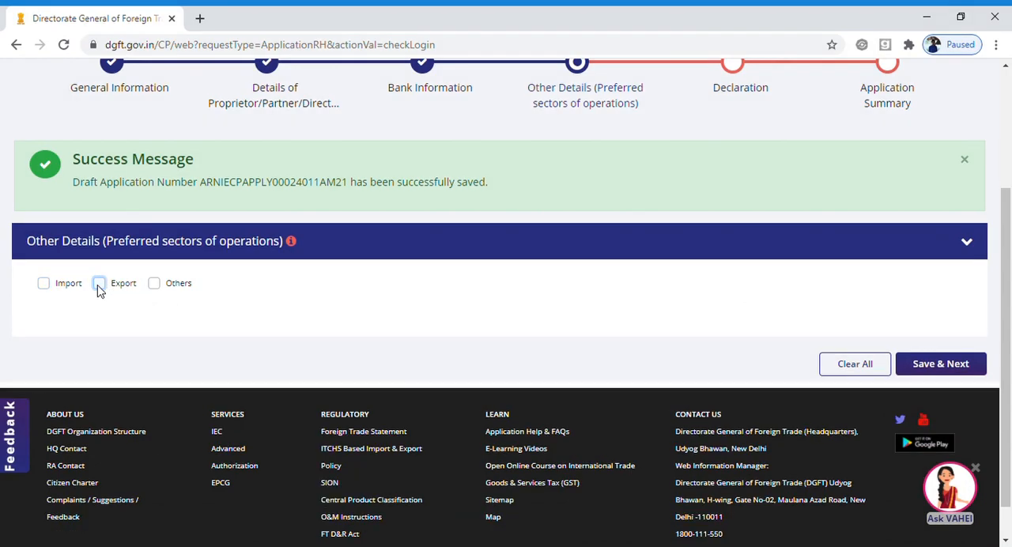
{"action": "left_click", "coordinate": [154, 285]}
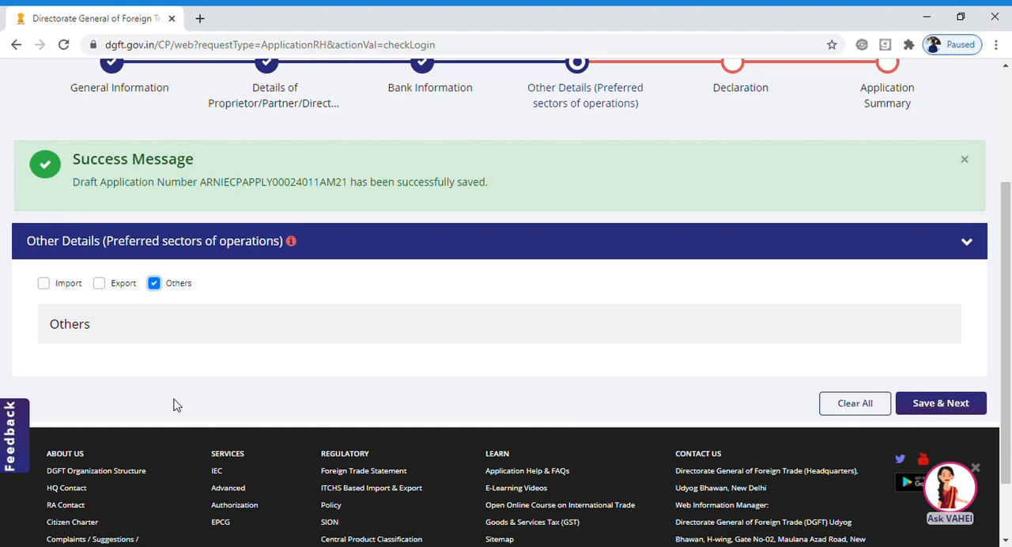
{"action": "left_click", "coordinate": [43, 285]}
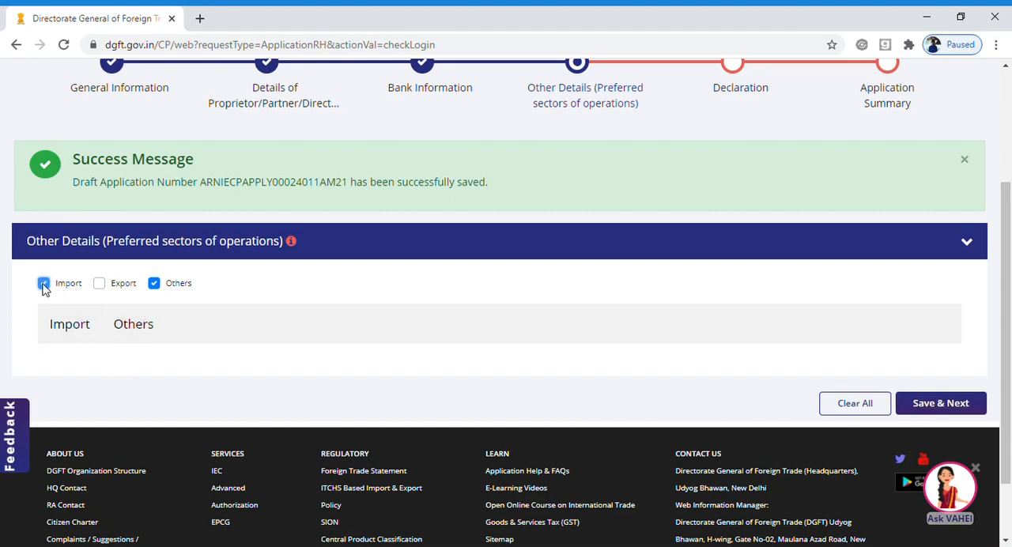
{"action": "left_click", "coordinate": [98, 283]}
{"action": "left_click", "coordinate": [154, 285]}
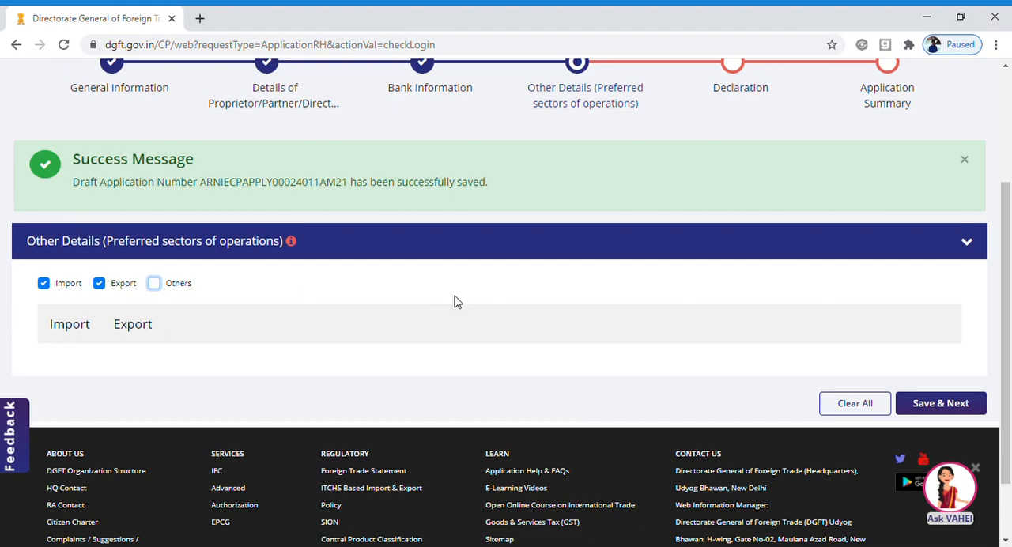
{"action": "left_click", "coordinate": [952, 404]}
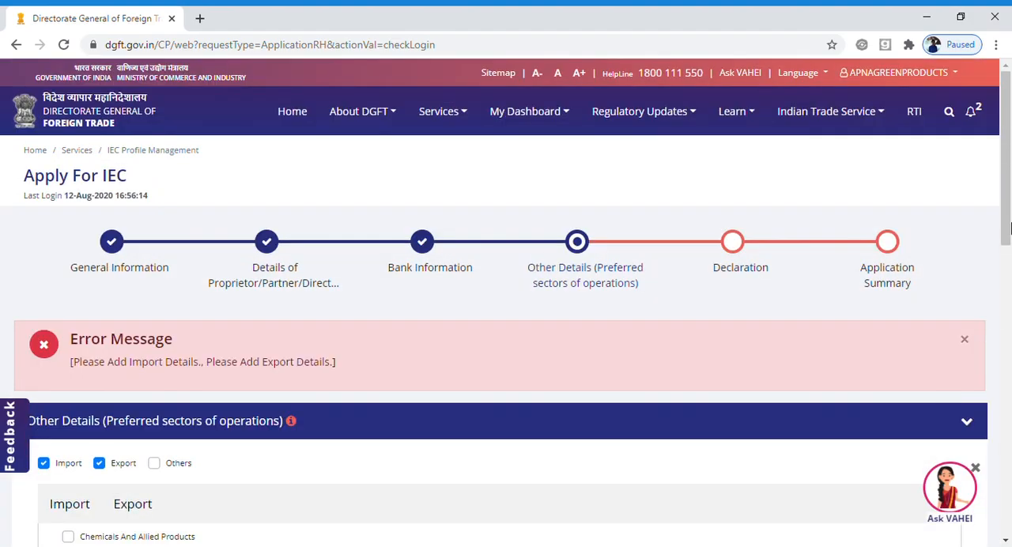
{"action": "left_click_drag", "start_coordinate": [1009, 228], "coordinate": [1009, 279]}
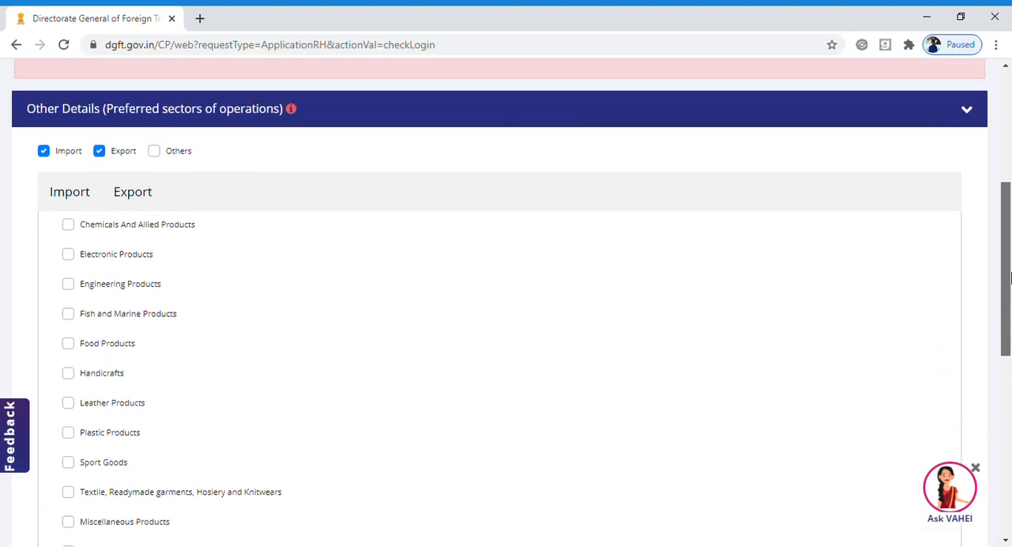
Replace Import and Export with Others as the preferred sector of operations and submit the section.
{"action": "left_click", "coordinate": [44, 156]}
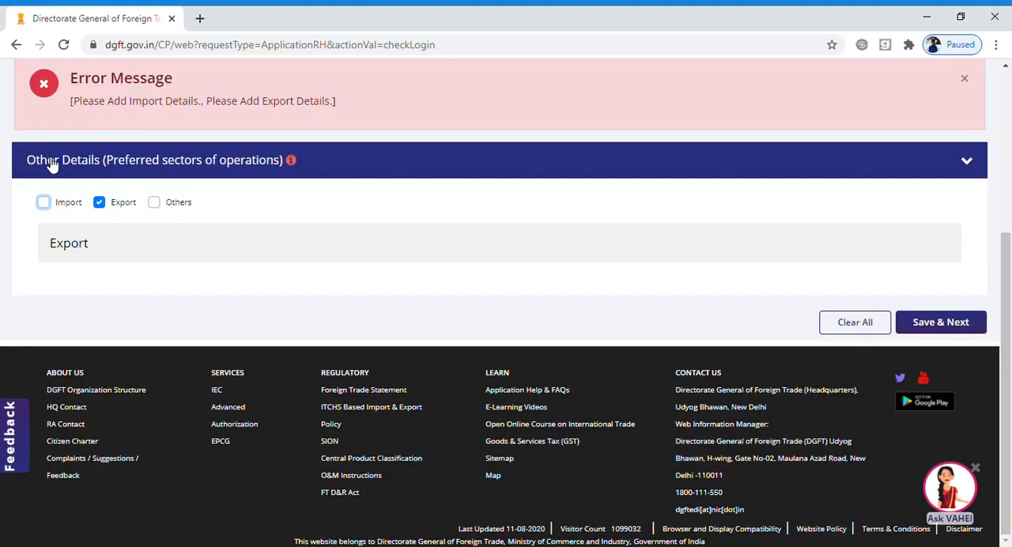
{"action": "left_click", "coordinate": [100, 203]}
{"action": "left_click", "coordinate": [154, 242]}
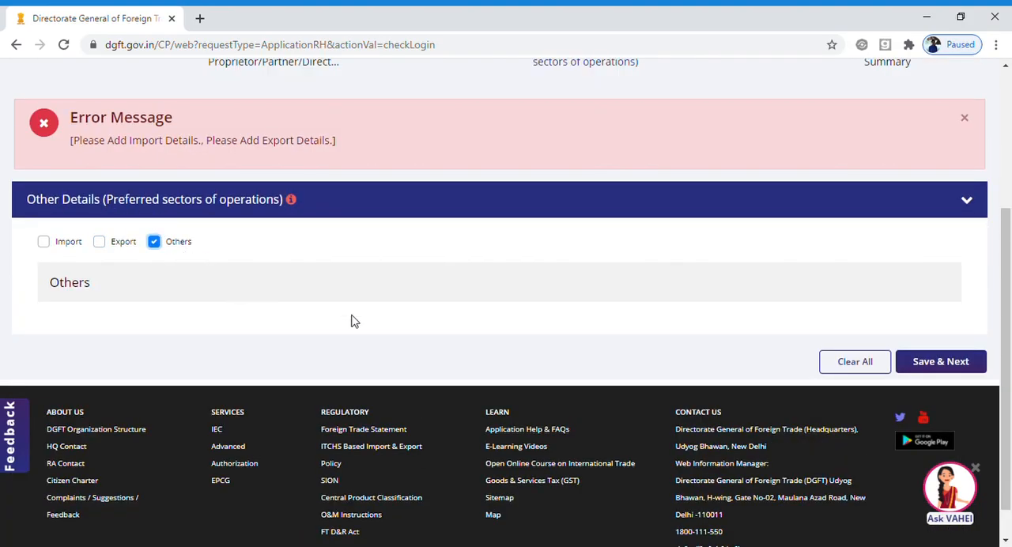
{"action": "left_click", "coordinate": [937, 365]}
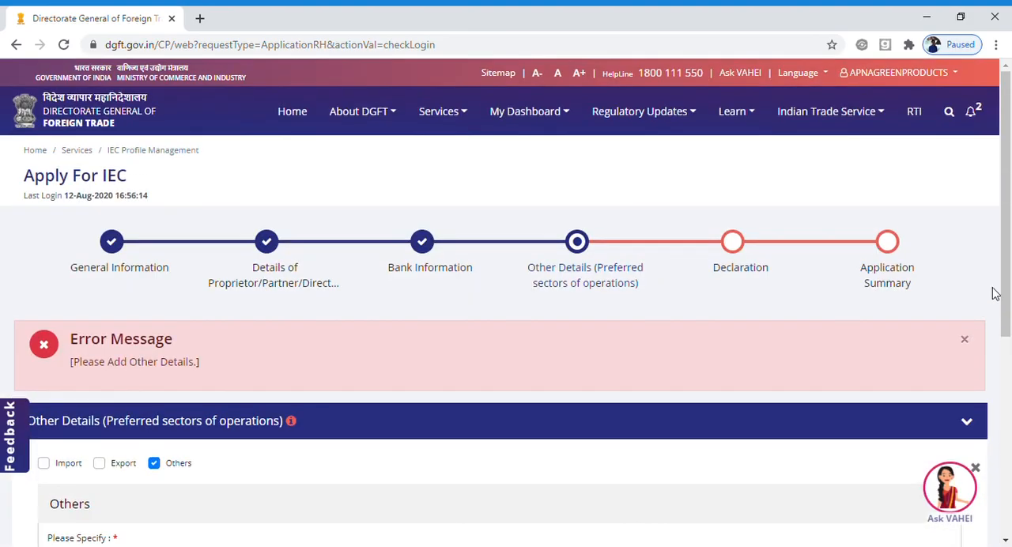
Specify the other sector as "Import and Export of Goods and services" and save the section.
{"action": "scroll", "coordinate": [1006, 309], "scroll_direction": "down", "scroll_amount": 3}
{"action": "left_click", "coordinate": [182, 348]}
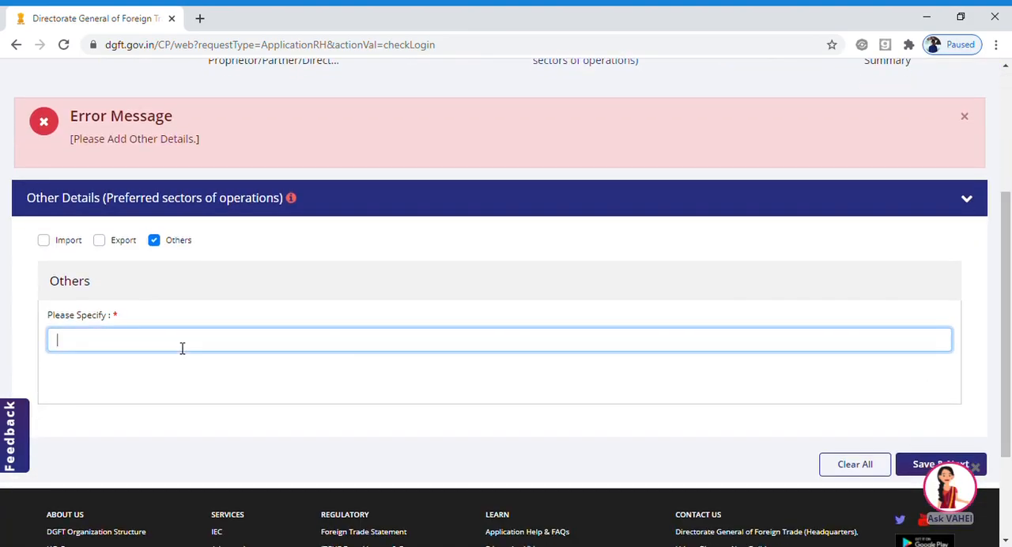
{"action": "type", "text": "Import ande"}
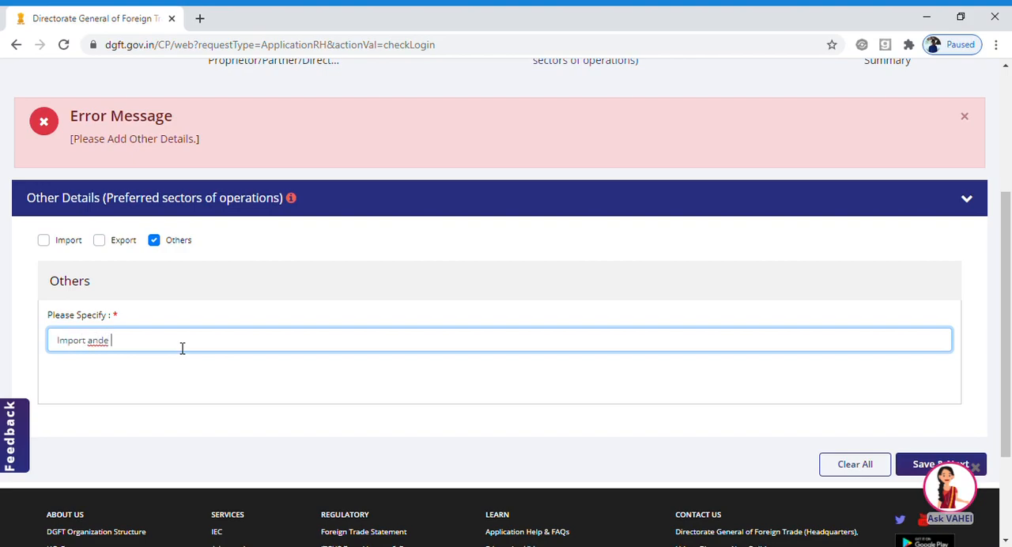
{"action": "key", "text": "BackSpace"}
{"action": "key", "text": "BackSpace"}
{"action": "type", "text": "Exp"}
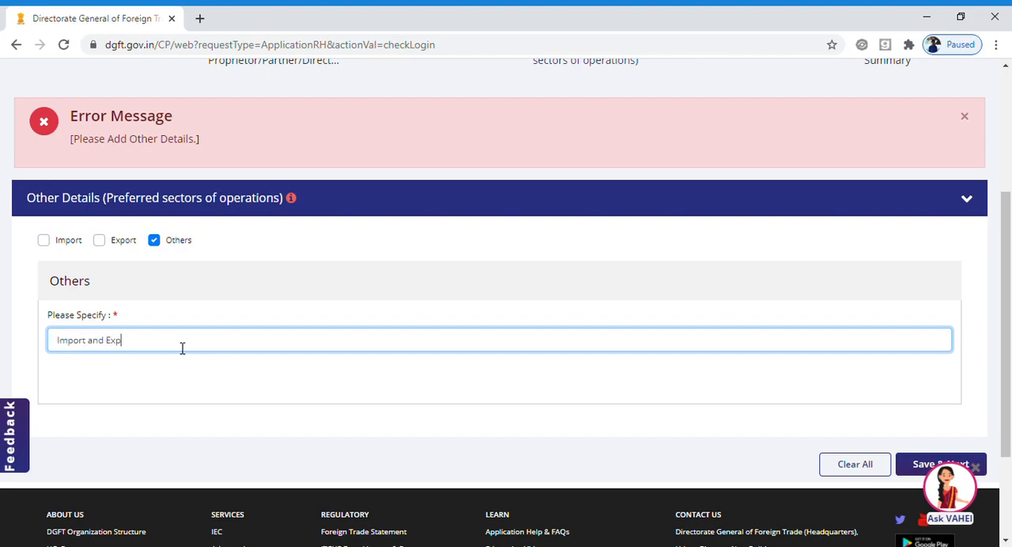
{"action": "type", "text": "ort of Goo"}
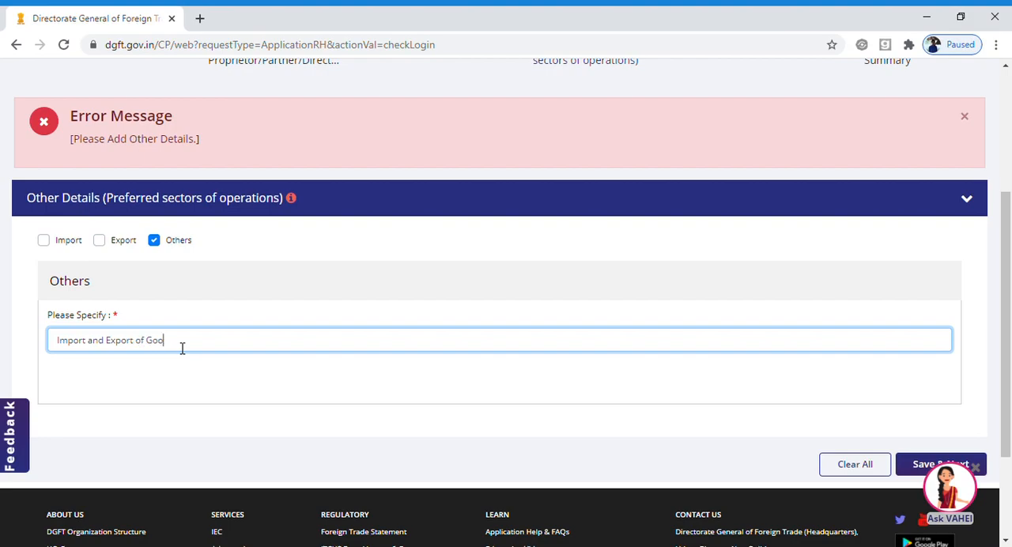
{"action": "type", "text": "ds and se"}
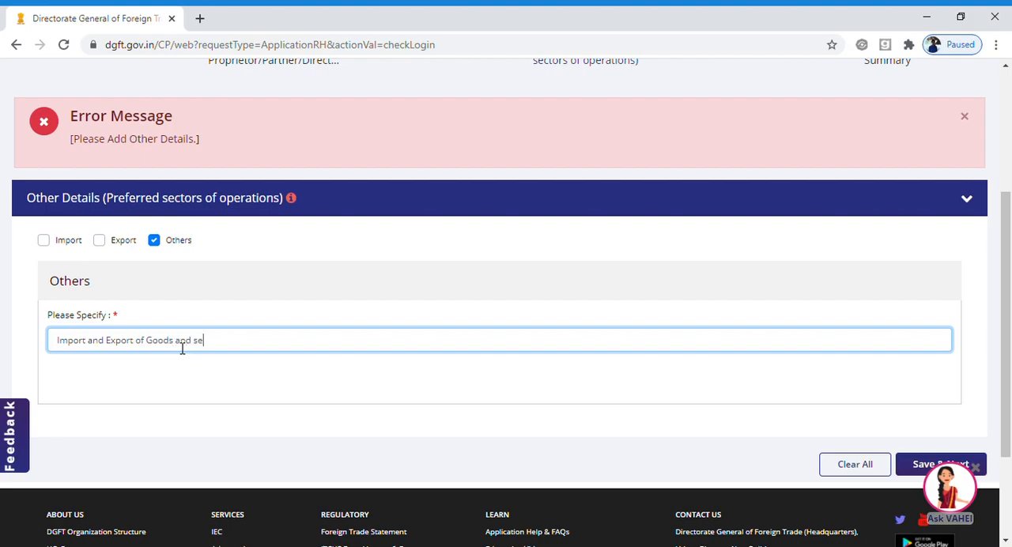
{"action": "type", "text": "rvices"}
{"action": "left_click", "coordinate": [247, 388]}
{"action": "scroll", "coordinate": [961, 370], "scroll_direction": "down", "scroll_amount": 3}
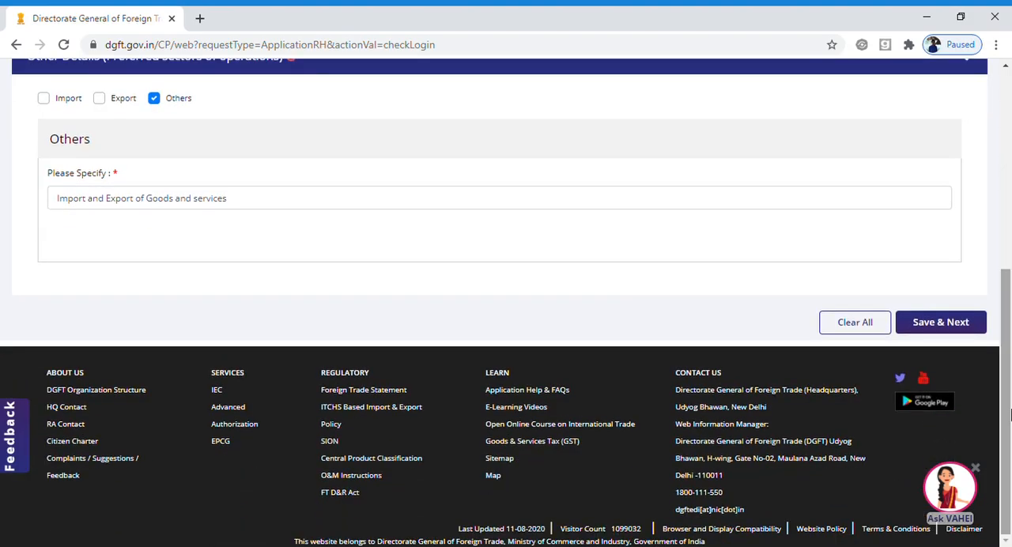
{"action": "left_click", "coordinate": [937, 331]}
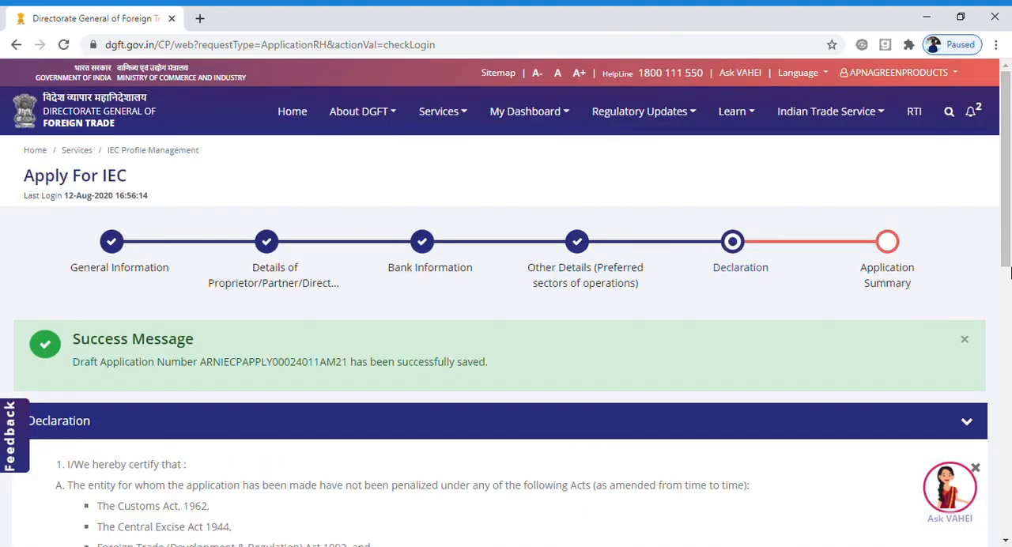
Accept the declaration with HYDERABAD as the place and save it to reach the application summary.
{"action": "scroll", "coordinate": [1010, 277], "scroll_direction": "down", "scroll_amount": 2}
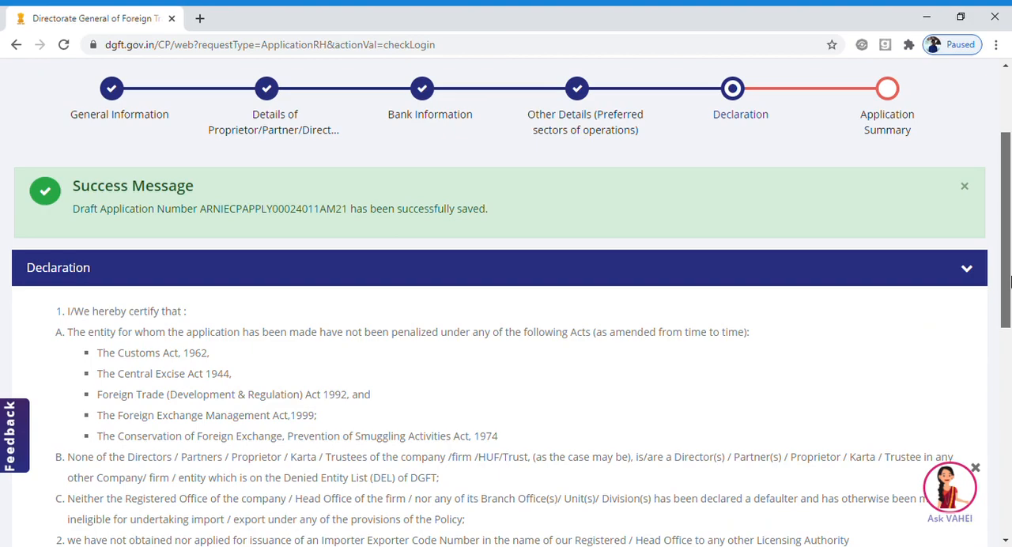
{"action": "left_click_drag", "start_coordinate": [1011, 281], "coordinate": [1007, 307]}
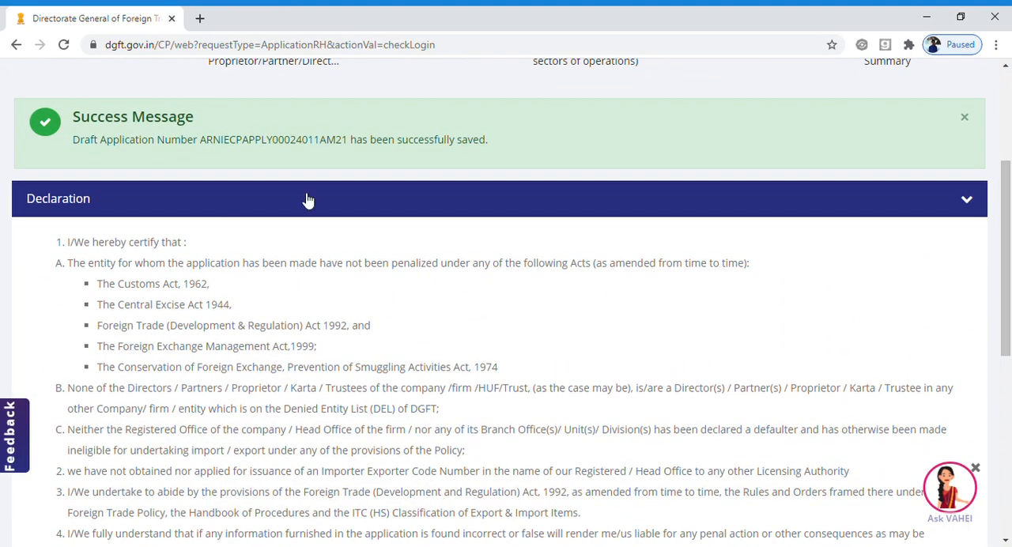
{"action": "left_click_drag", "start_coordinate": [1007, 259], "coordinate": [1007, 379]}
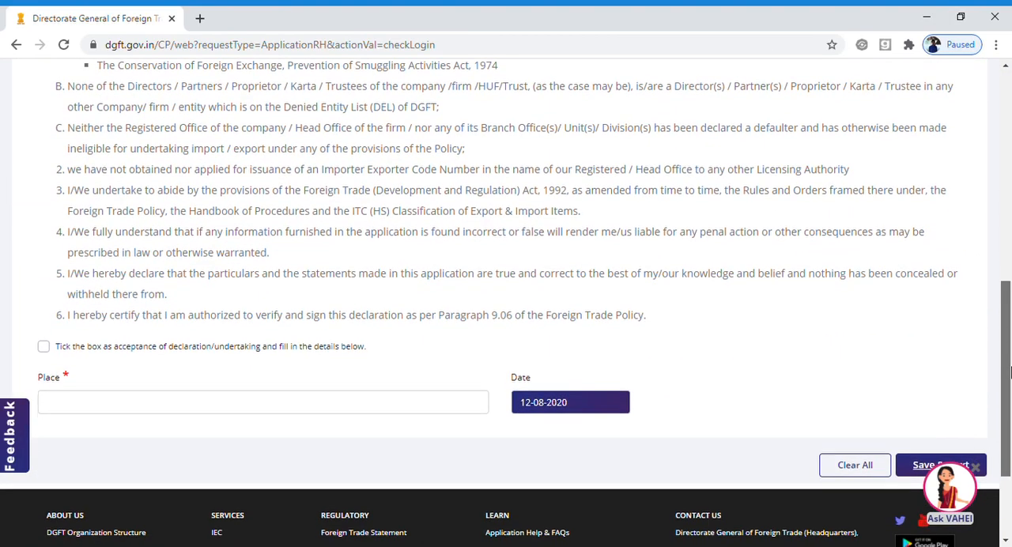
{"action": "left_click", "coordinate": [44, 346]}
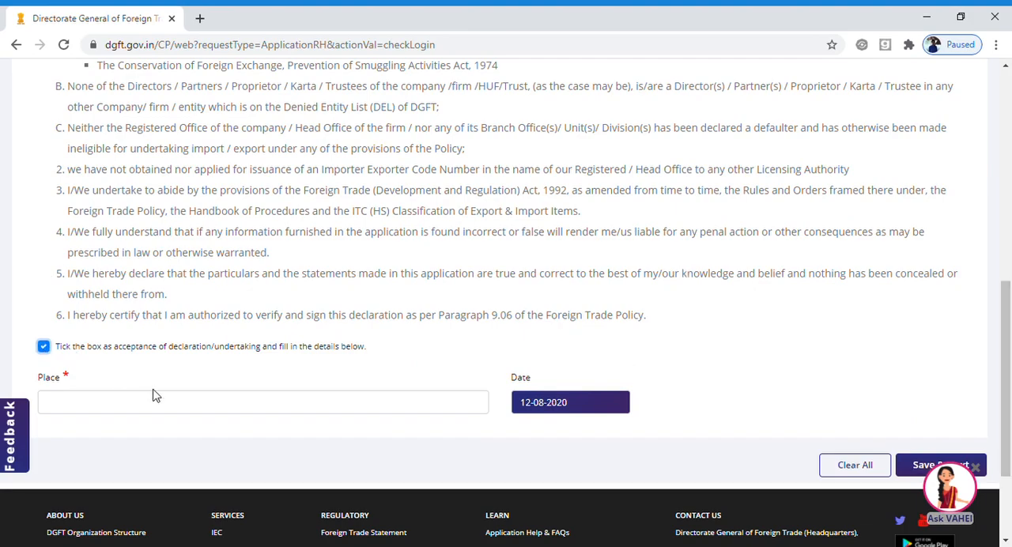
{"action": "left_click", "coordinate": [205, 412]}
{"action": "type", "text": "HYDERABAD"}
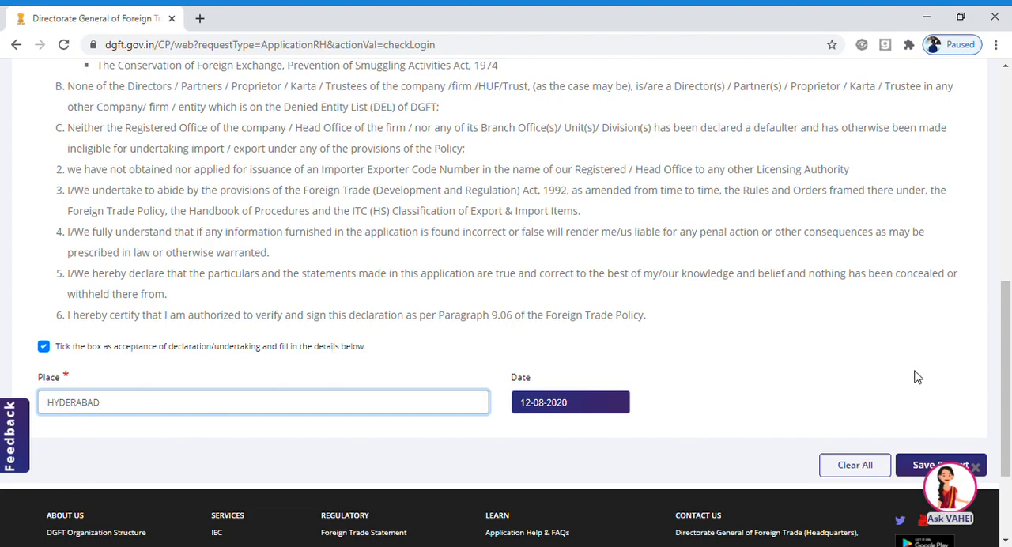
{"action": "scroll", "coordinate": [981, 386], "scroll_direction": "down", "scroll_amount": 2}
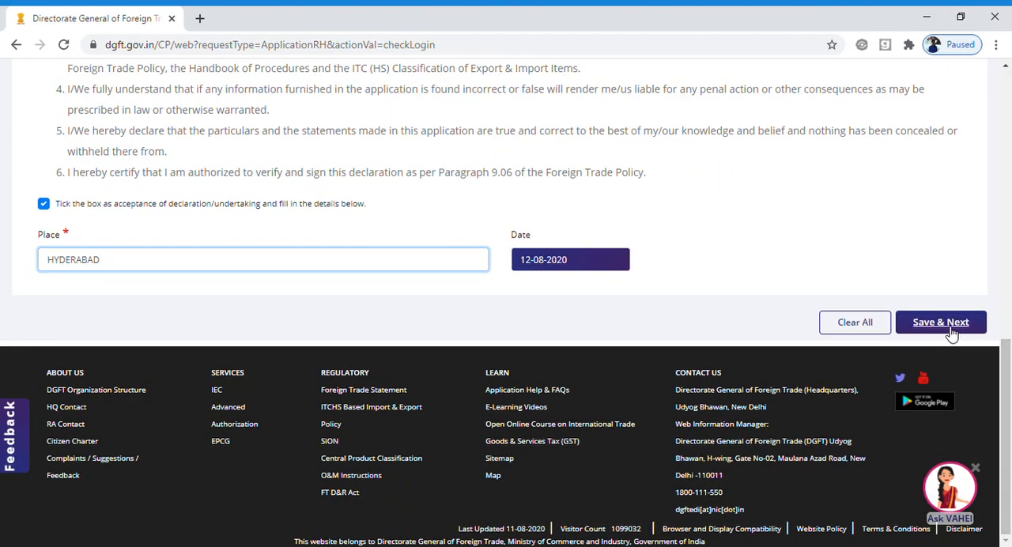
{"action": "left_click", "coordinate": [952, 331]}
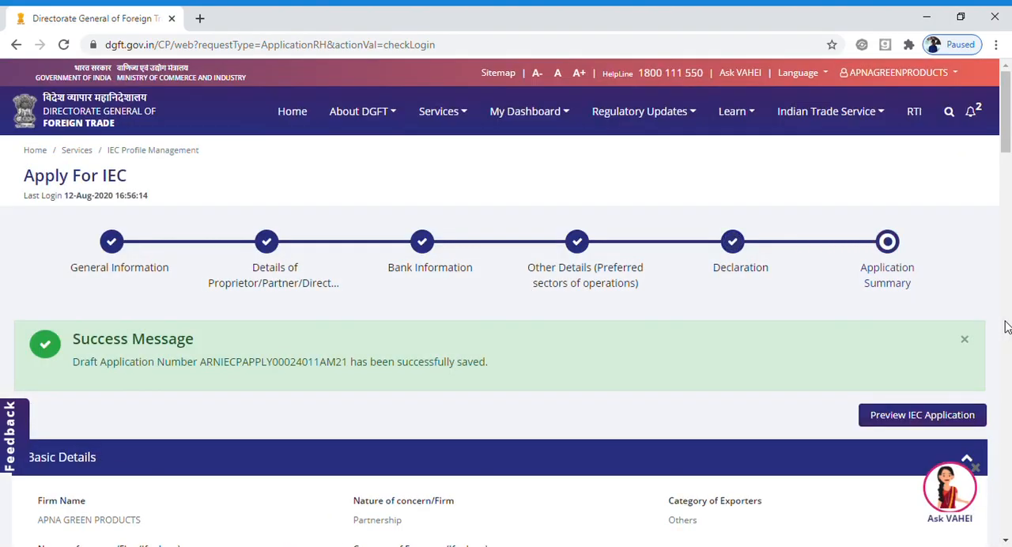
Preview the IEC application as a print summary, look through it and return to the application page.
{"action": "left_click", "coordinate": [1008, 164]}
{"action": "left_click_drag", "start_coordinate": [1008, 207], "coordinate": [1008, 127]}
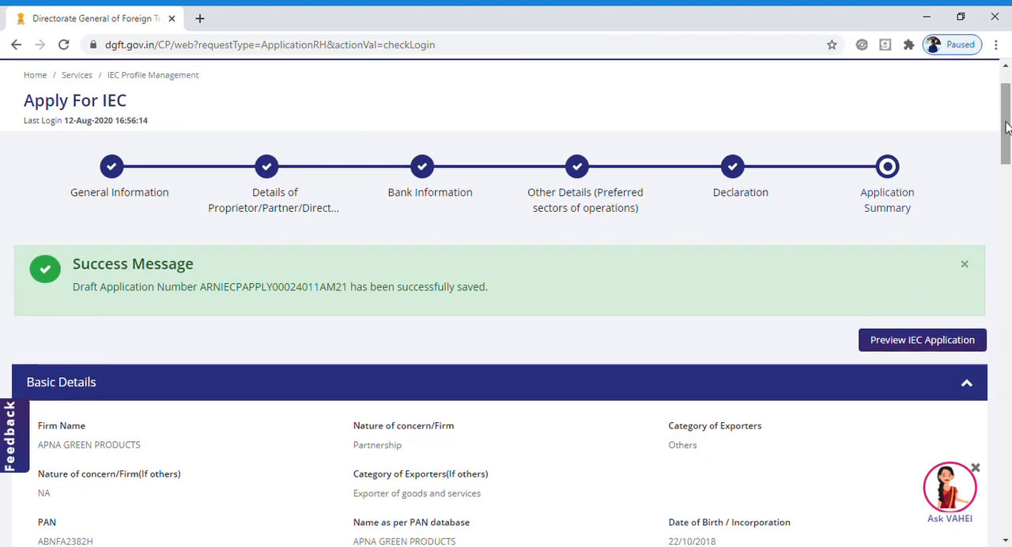
{"action": "left_click", "coordinate": [891, 348]}
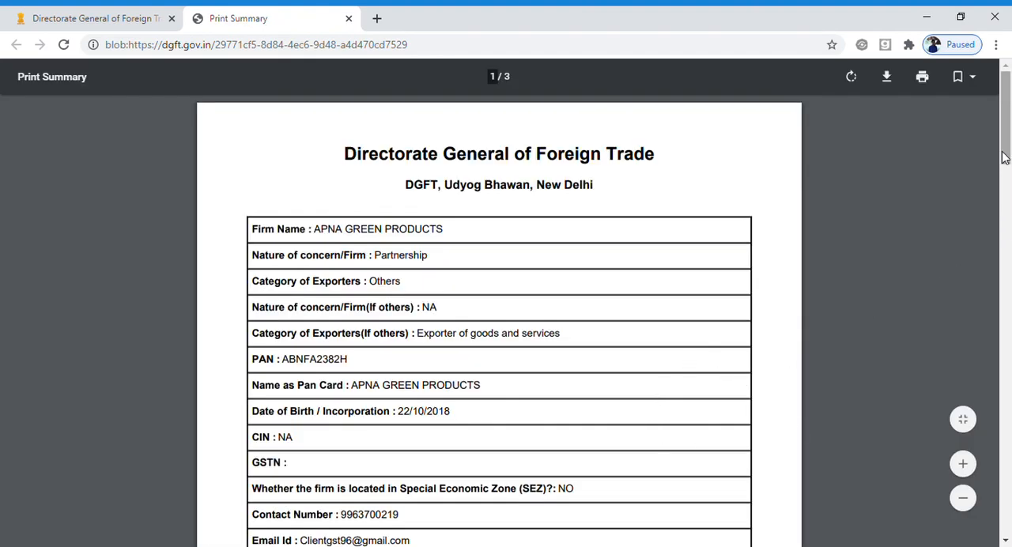
{"action": "left_click_drag", "start_coordinate": [1006, 158], "coordinate": [993, 185]}
{"action": "left_click", "coordinate": [54, 11]}
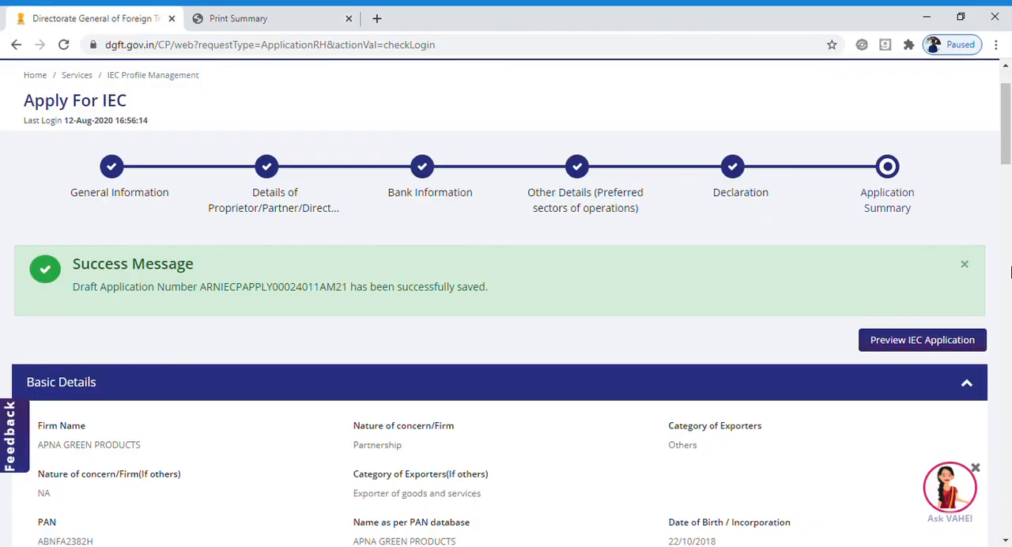
Start signing the IEC application from the end of the application summary.
{"action": "left_click_drag", "start_coordinate": [1005, 158], "coordinate": [1006, 499]}
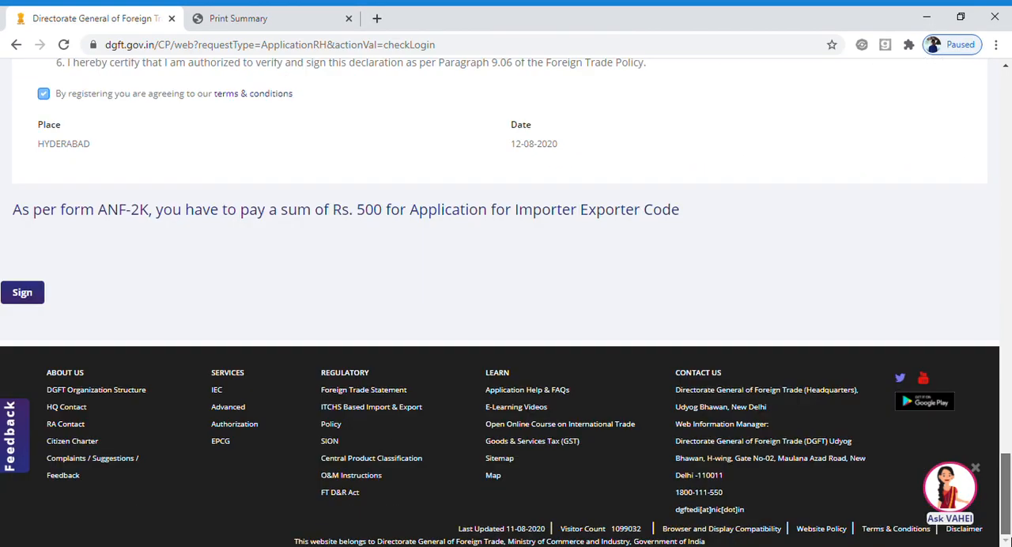
{"action": "left_click", "coordinate": [22, 294]}
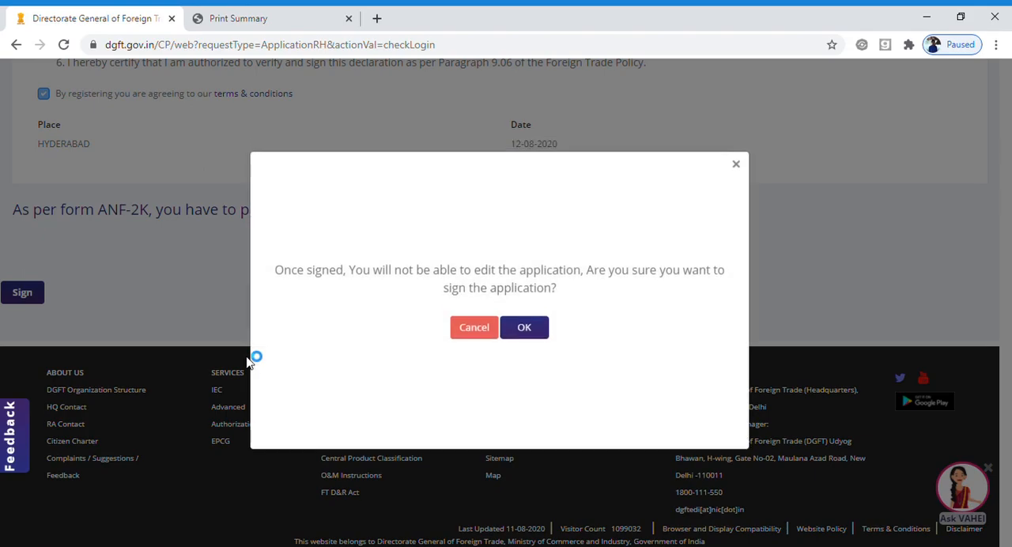